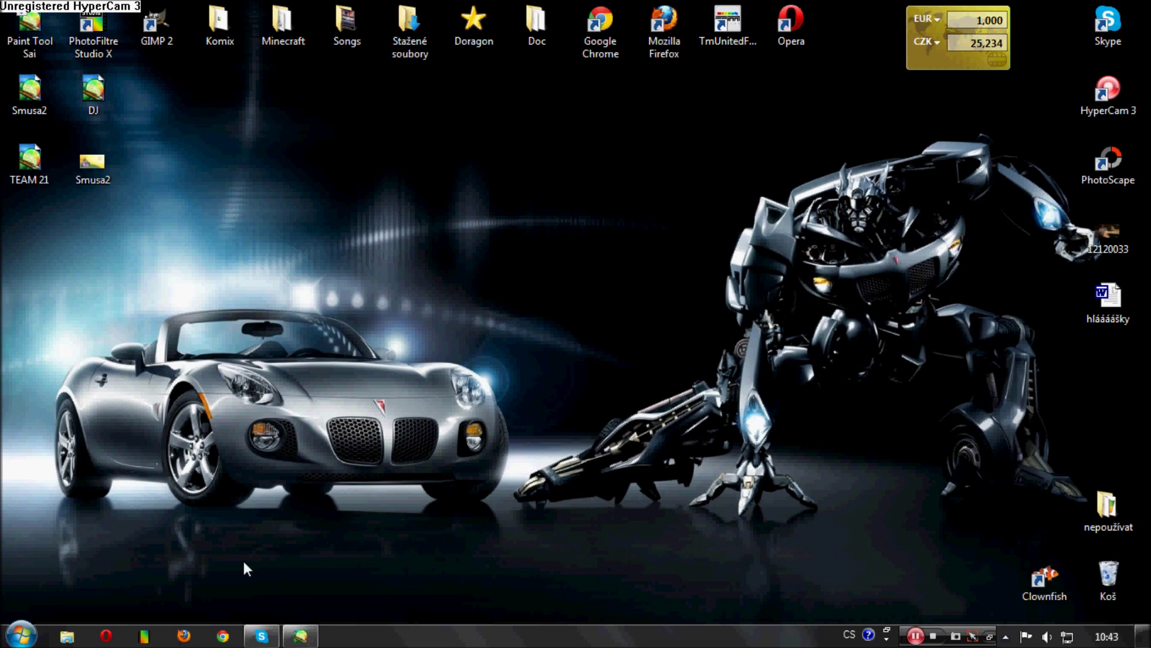
- Switch to PaintTool SAI with the blank canvas open
click(308, 635)
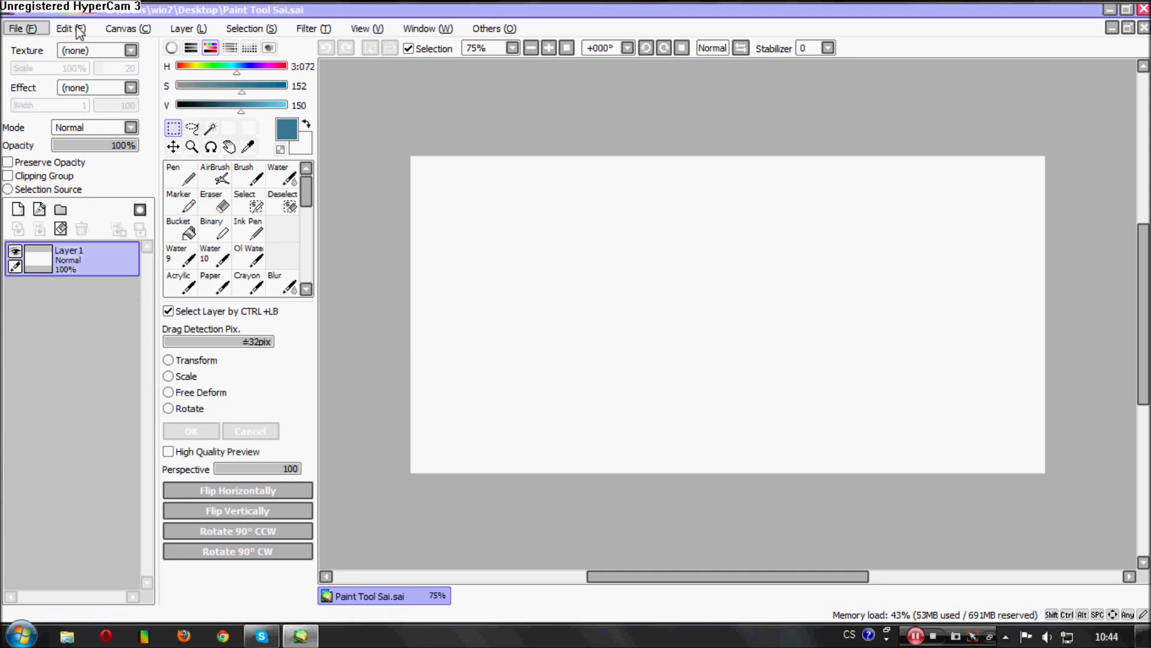
- Try the Show Layer Panel to Right and Show Color and Tool to Right layouts, and restore the original arrangement
click(439, 30)
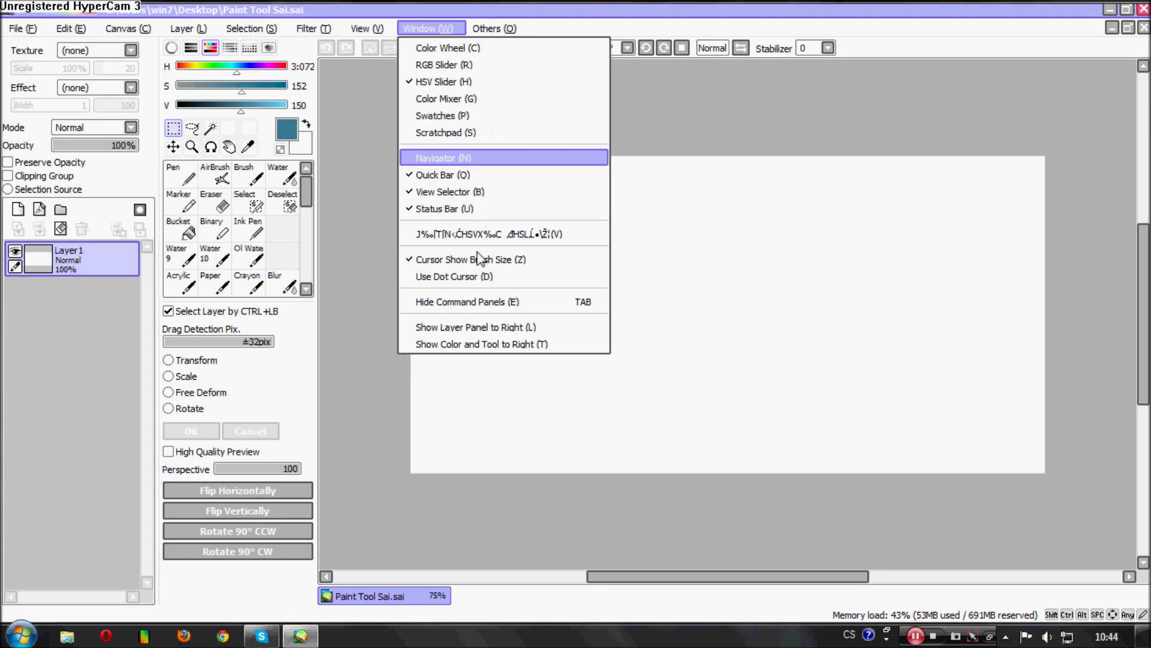
click(466, 326)
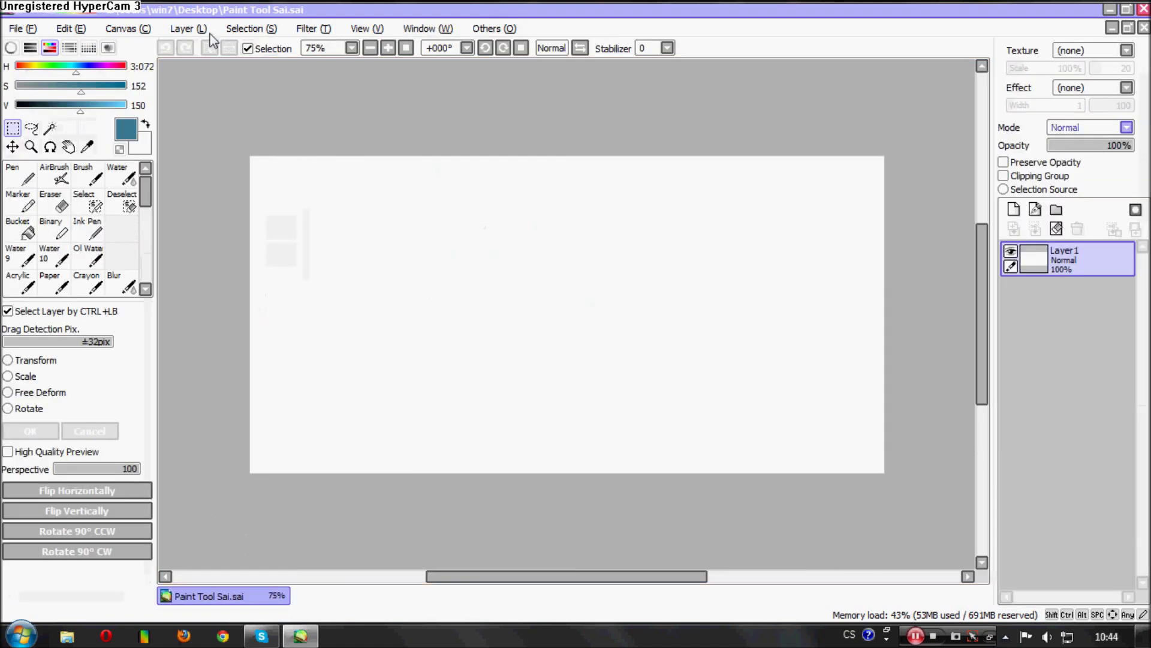
click(427, 29)
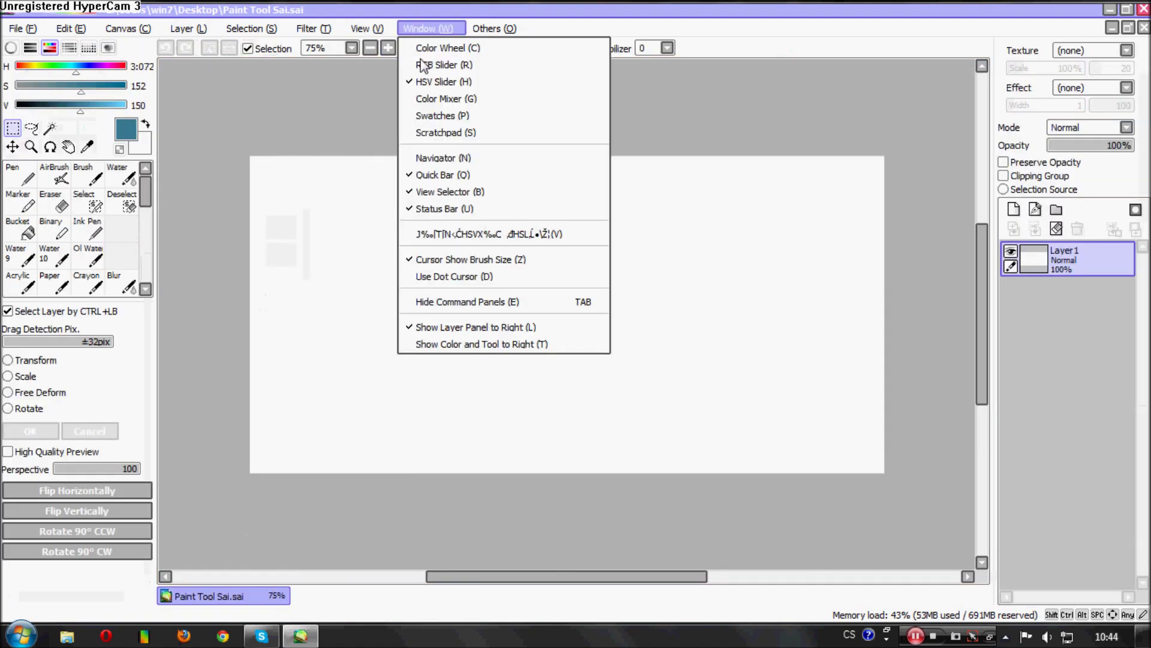
click(444, 344)
click(427, 29)
click(474, 327)
click(427, 28)
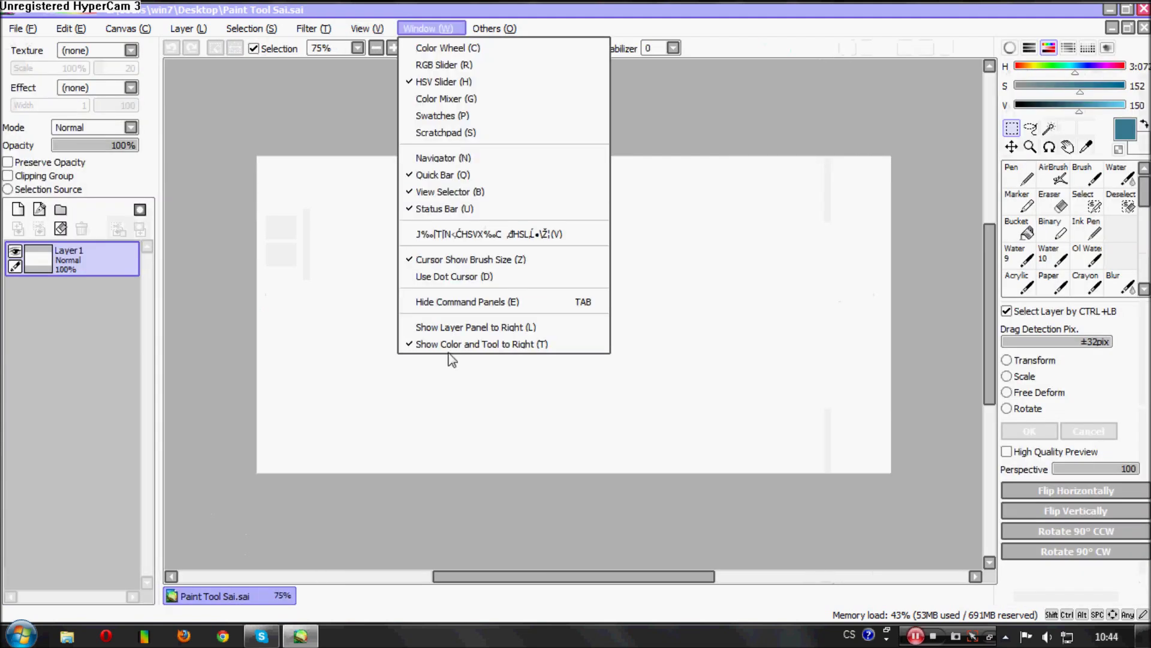
click(453, 344)
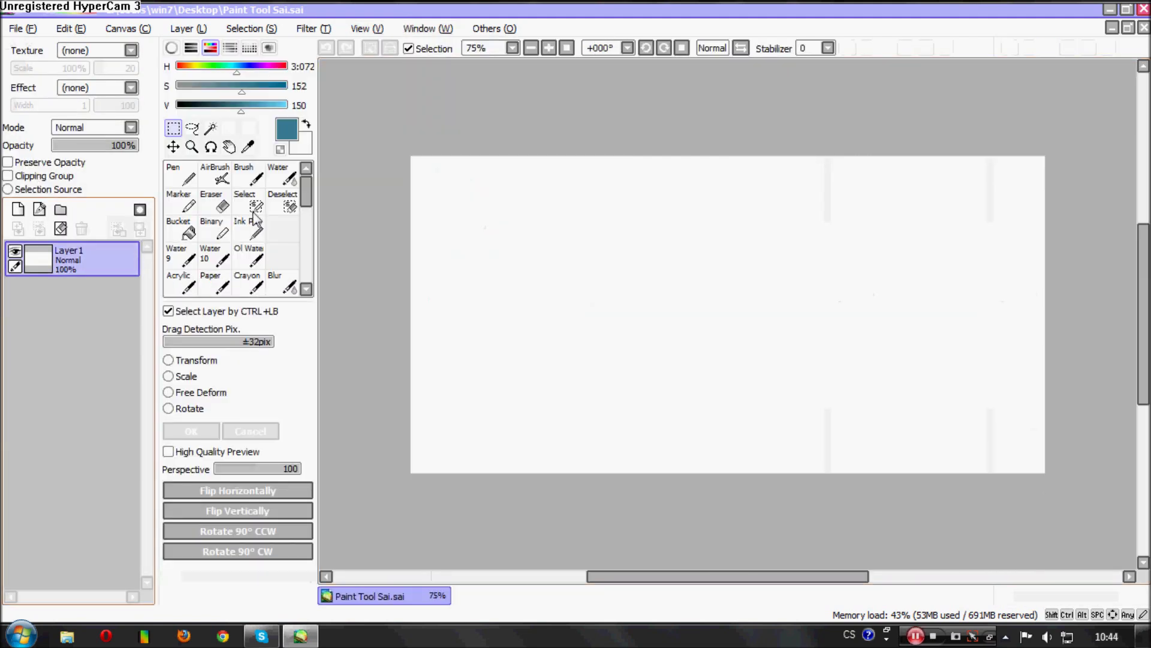
- Show the color wheel, RGB slider, color mixer, scratchpad and swatches together with the HSV slider
click(171, 48)
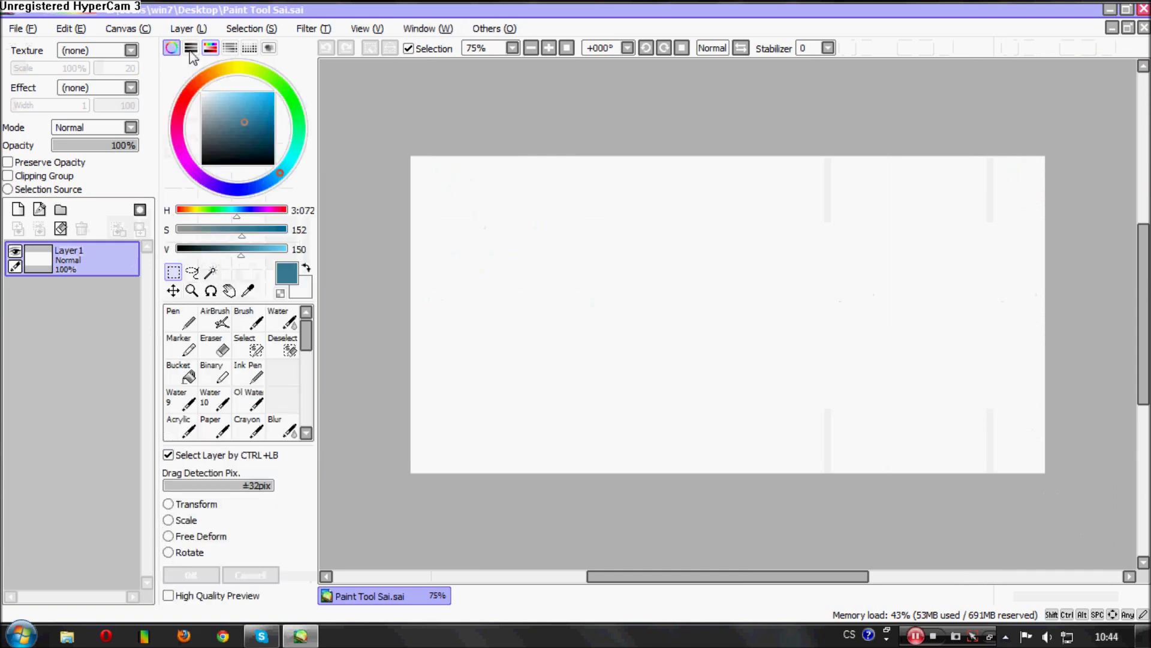
click(190, 48)
click(230, 48)
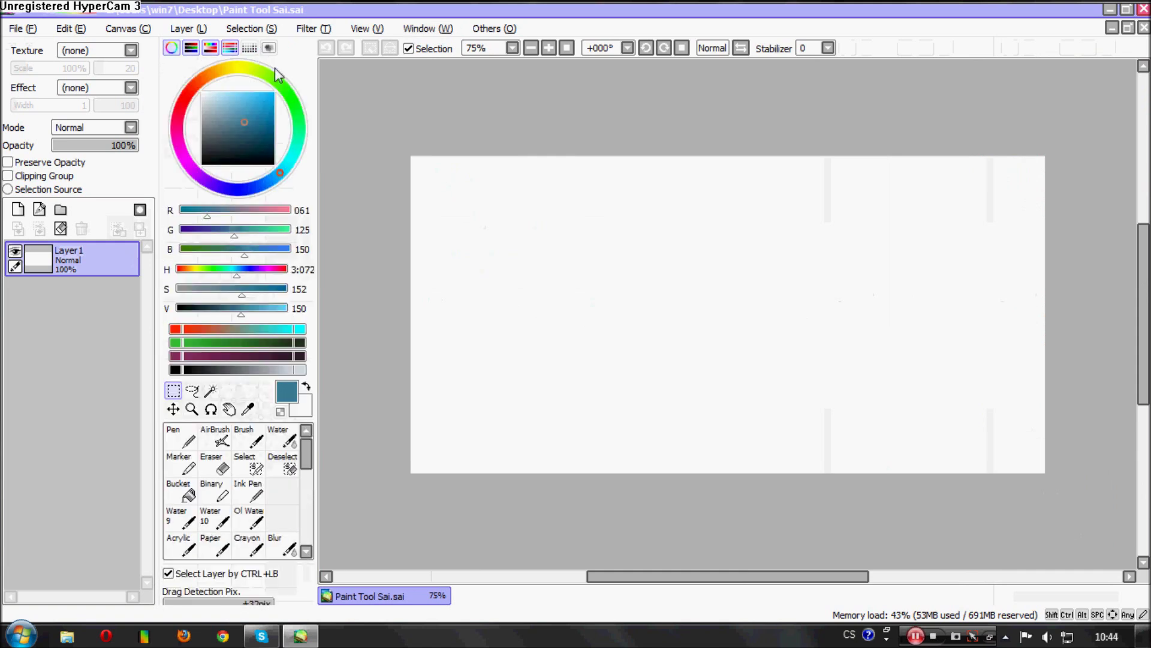
click(269, 48)
click(249, 48)
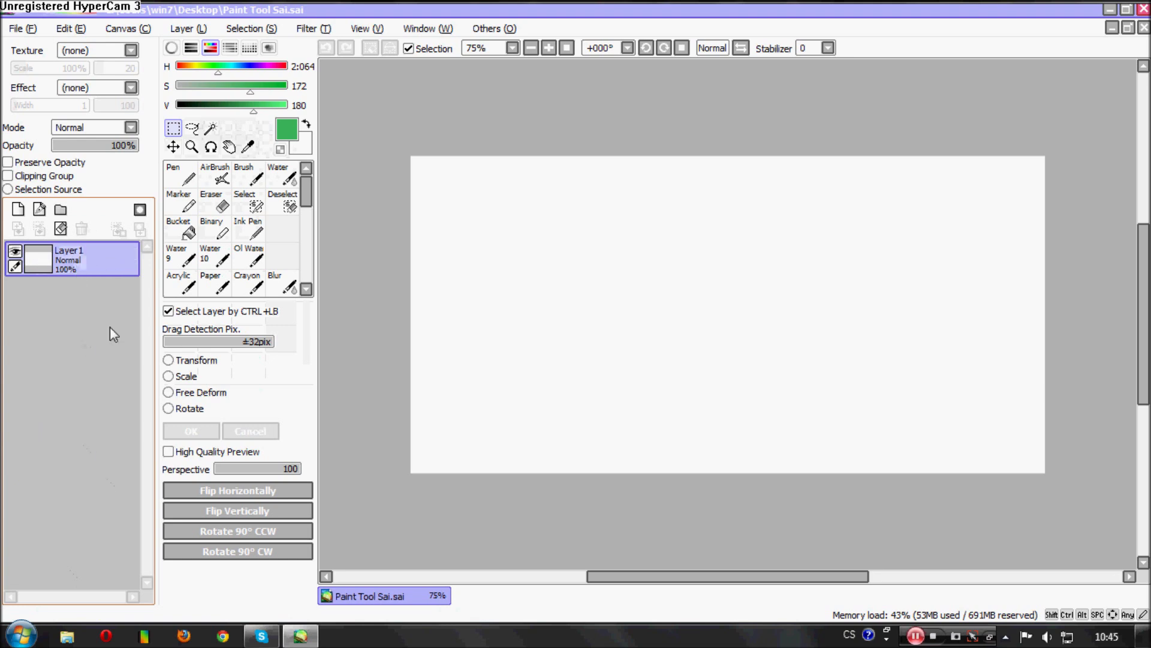
- Add a linework layer above Layer1 and set the drawing color to black for the Curve tool
mouse_move(44, 260)
mouse_down()
mouse_move(49, 329)
mouse_move(55, 271)
mouse_up()
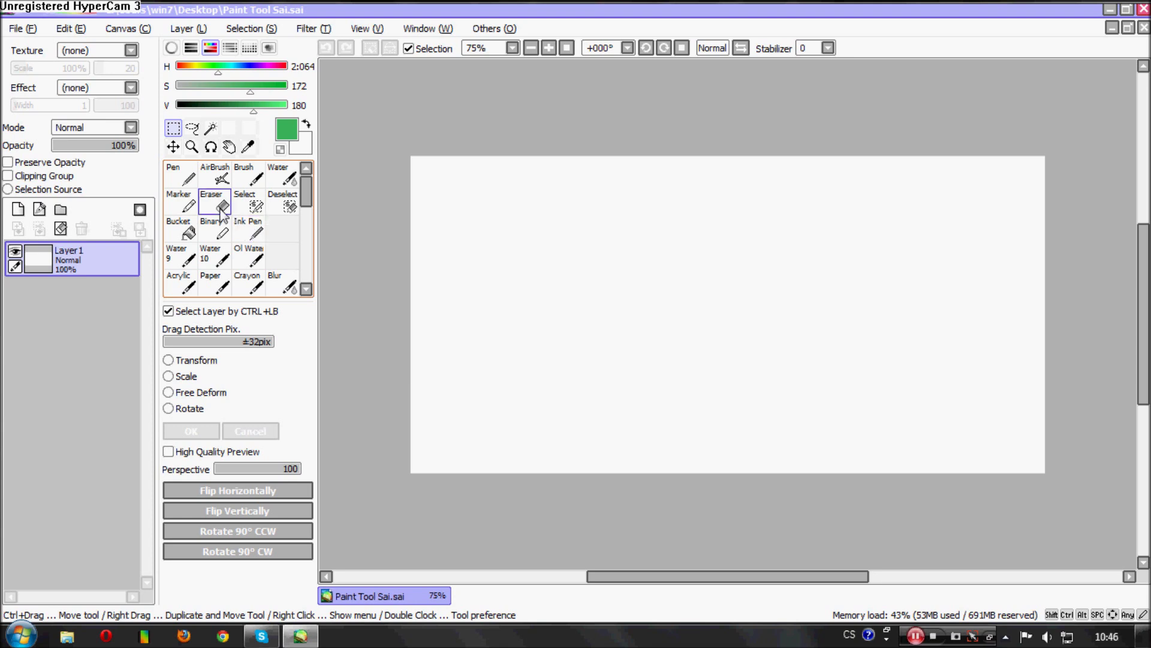
click(41, 210)
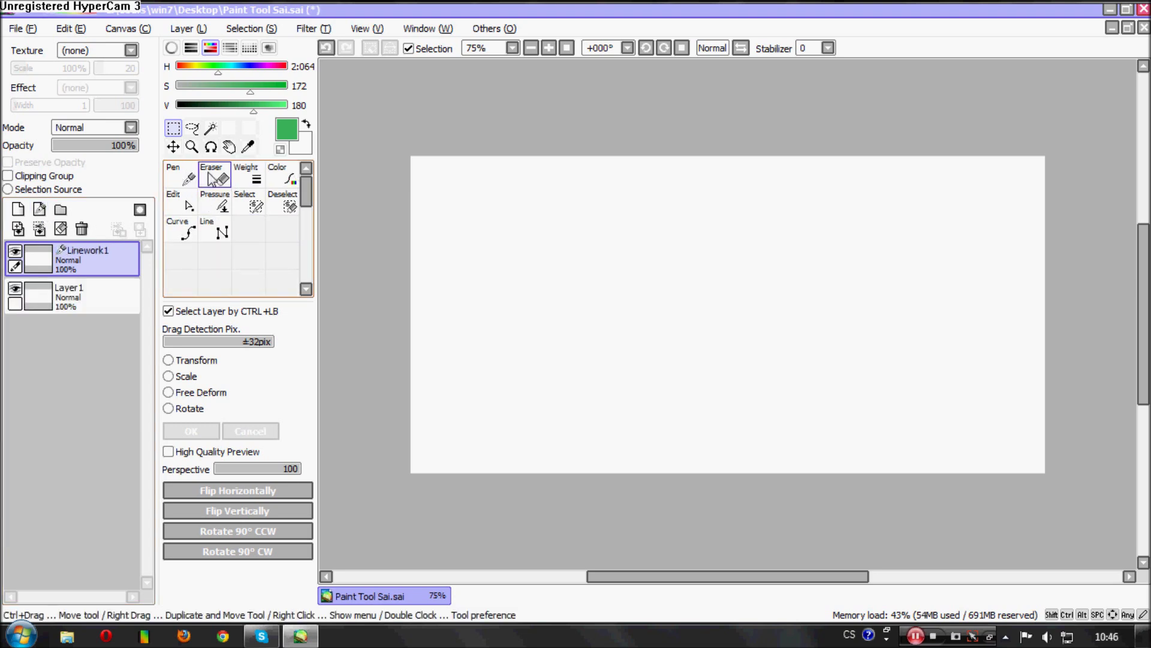
click(220, 231)
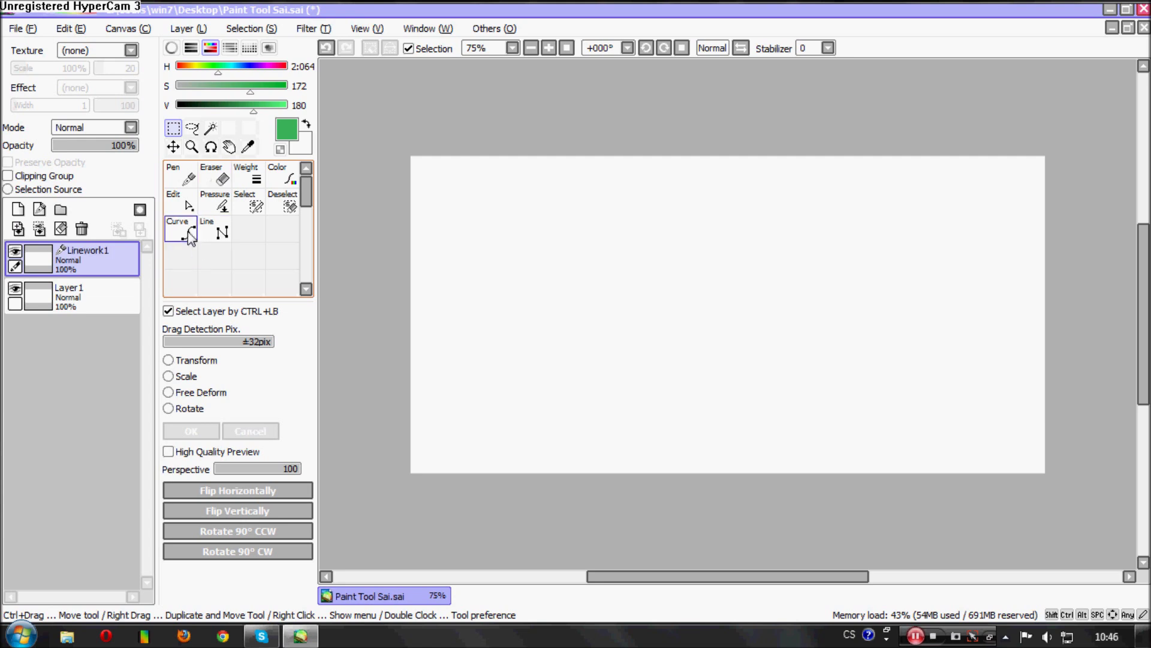
click(184, 233)
drag(254, 110, 84, 111)
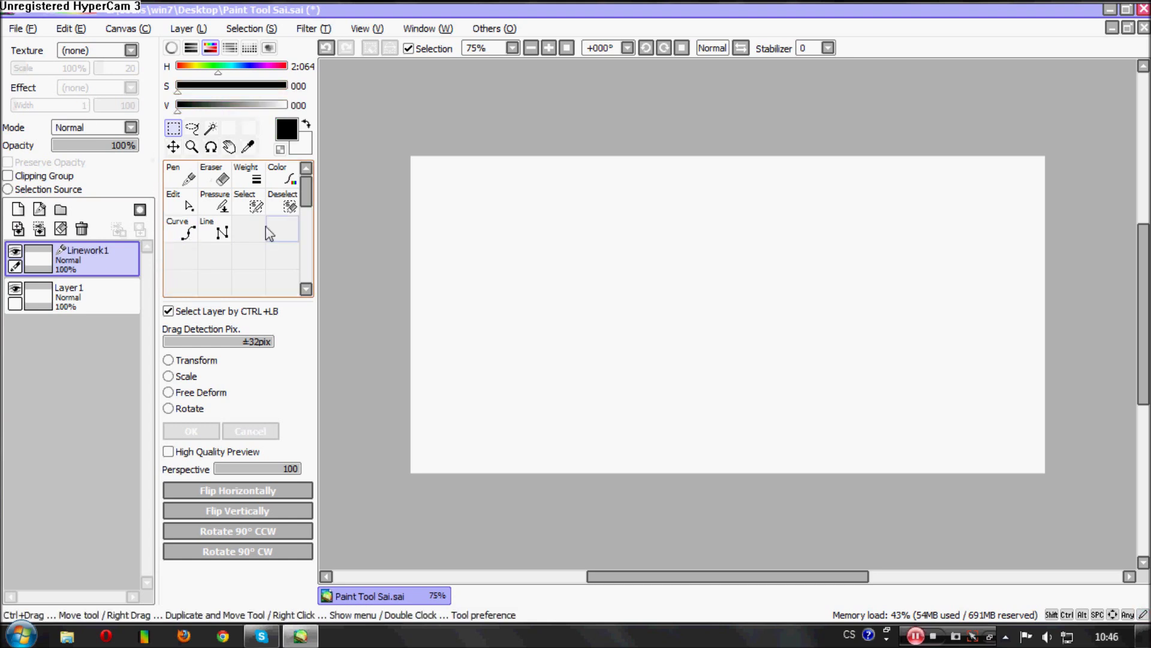
click(181, 231)
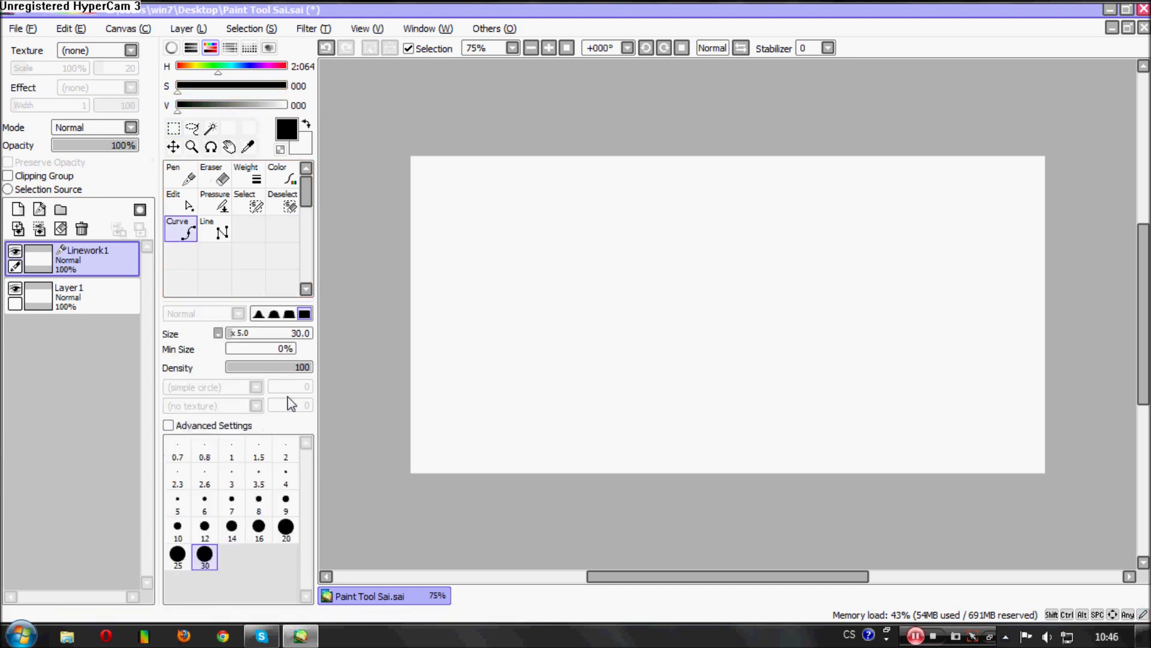
- Rename the new linework layer to "Obrys"
double_click(74, 256)
text(Obrys)
click(659, 289)
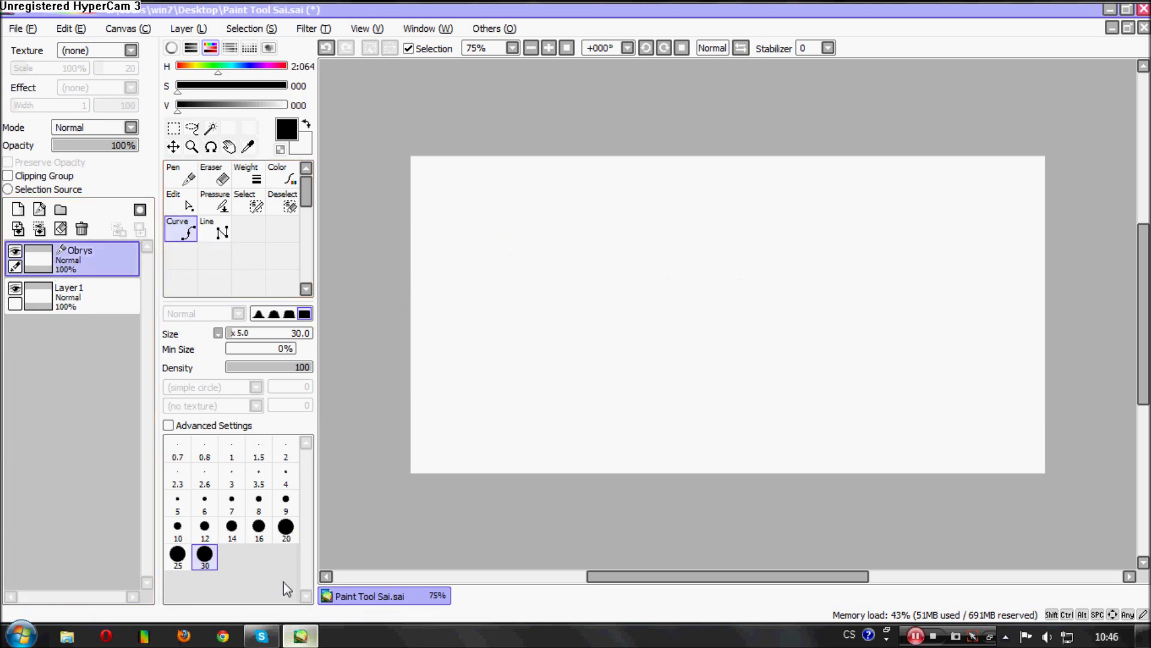
- Draw a roughly circular closed outline near the middle of the canvas with the Curve tool at size 4
click(283, 481)
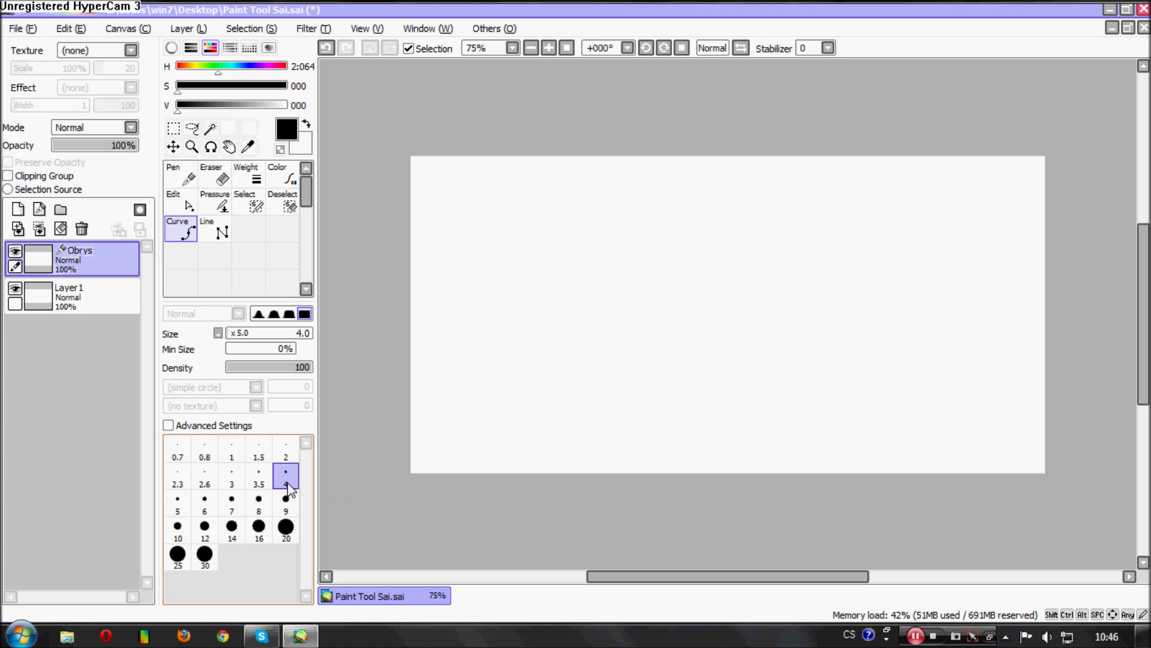
click(641, 244)
click(620, 255)
click(609, 294)
click(693, 378)
click(779, 296)
click(714, 234)
double_click(641, 245)
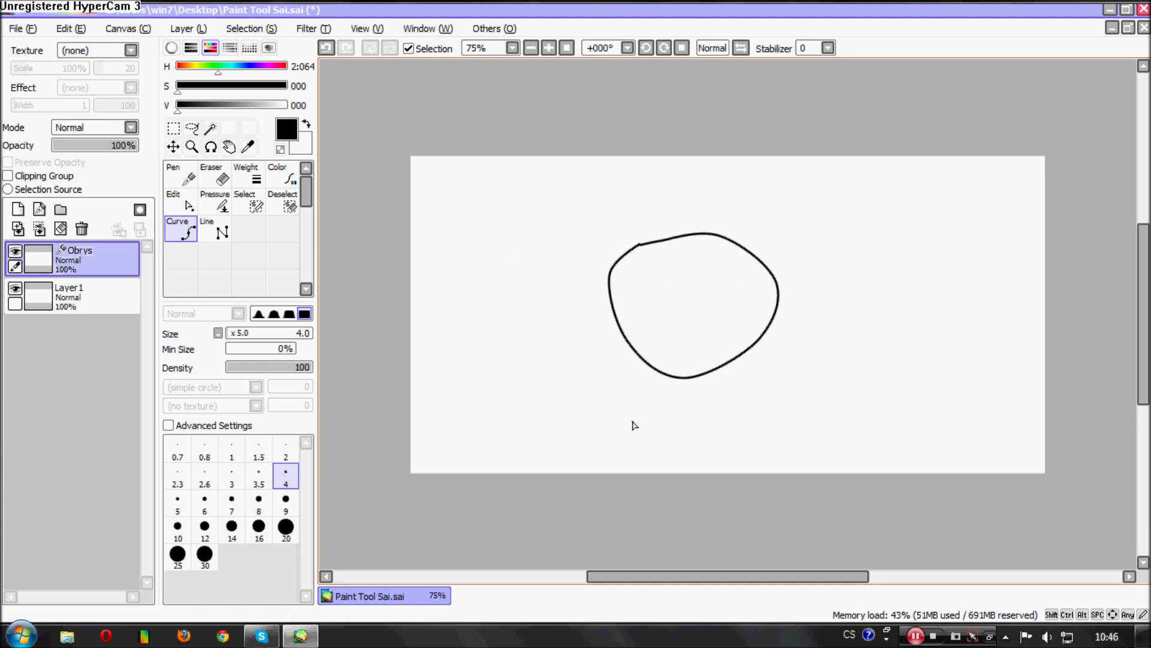
- Move the outline's control points with the linework Edit tool in Translate CP mode to shape it into a rounder circle
scroll(593, 370, down, 1)
scroll(635, 340, up, 2)
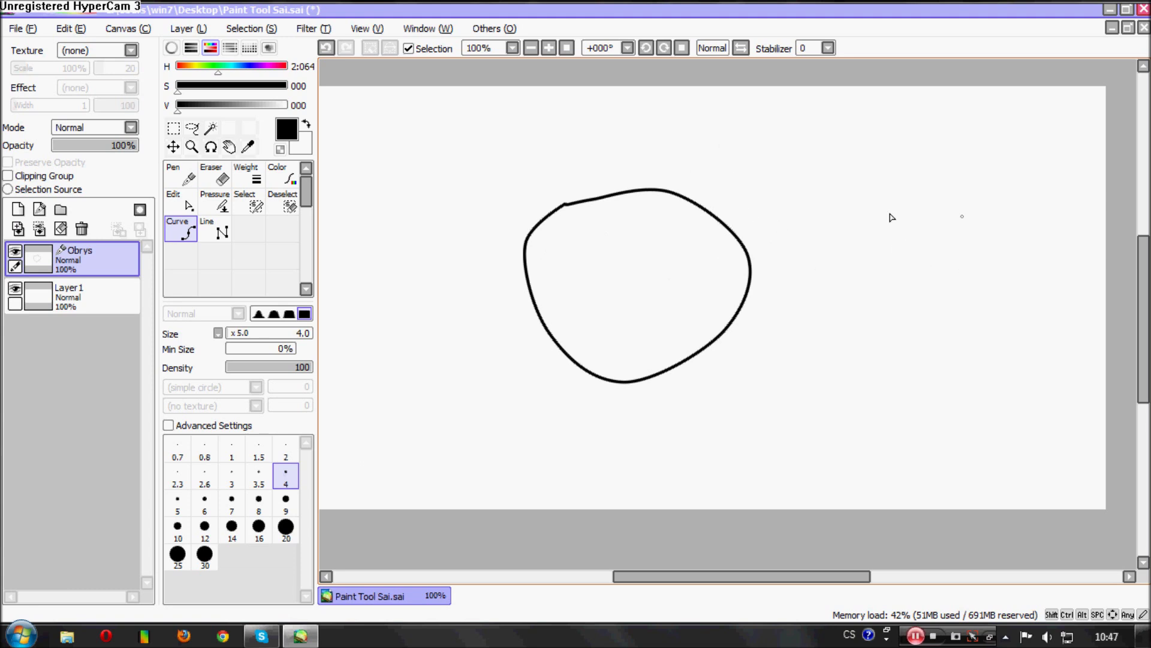
click(183, 206)
click(594, 200)
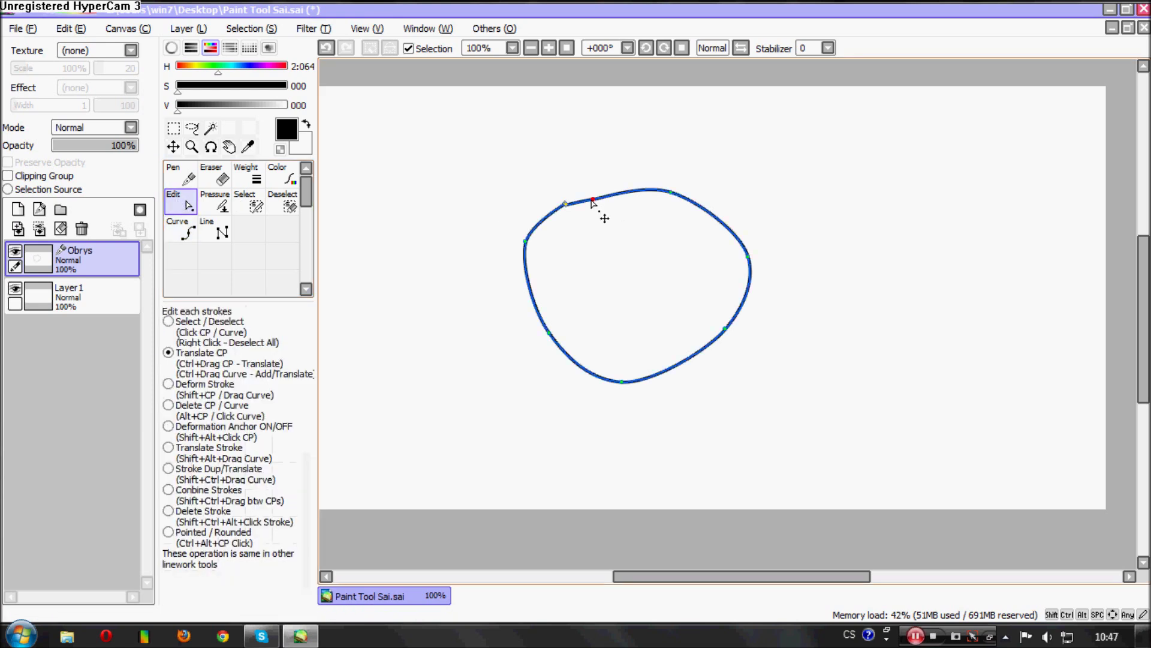
right_click(591, 255)
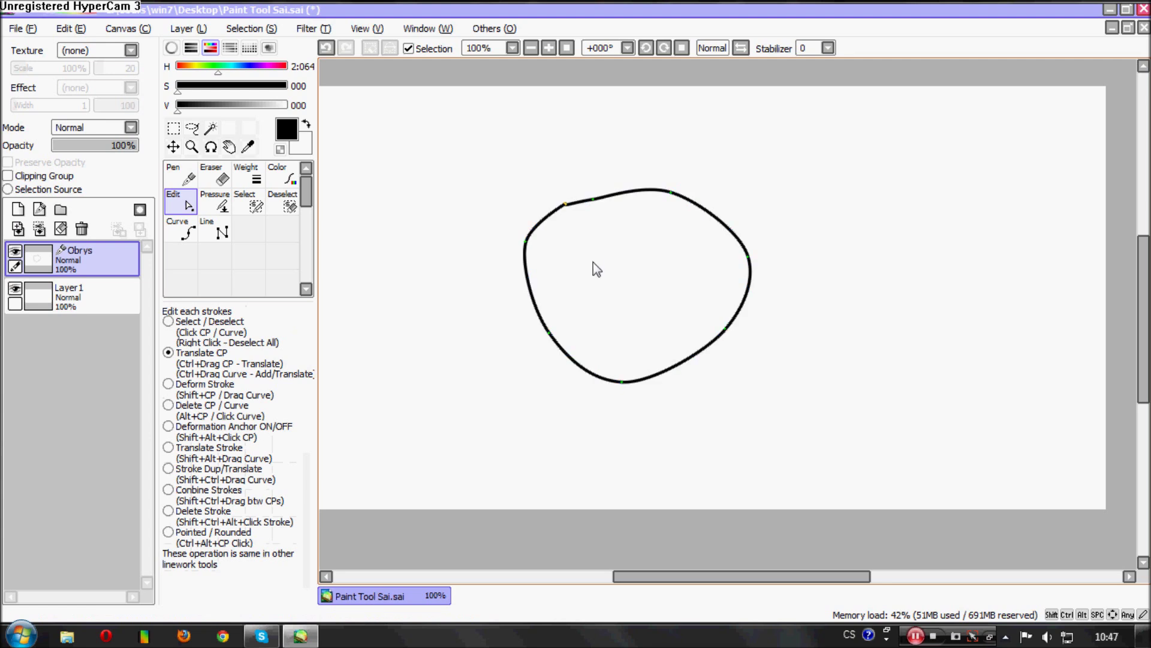
click(629, 194)
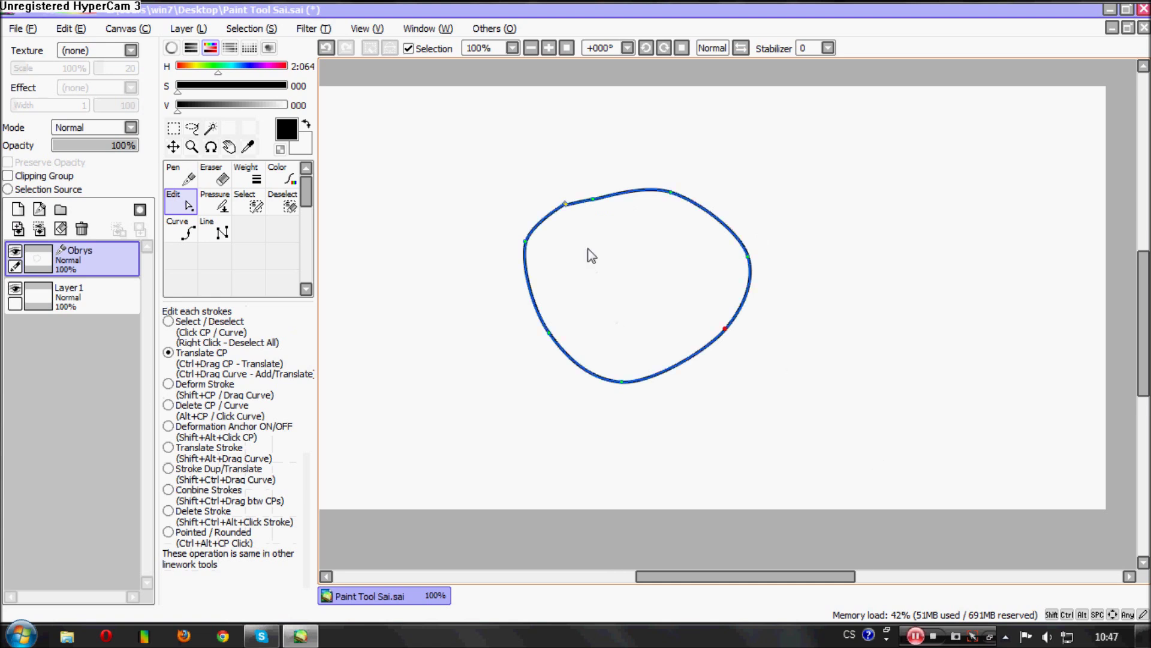
scroll(584, 250, up, 1)
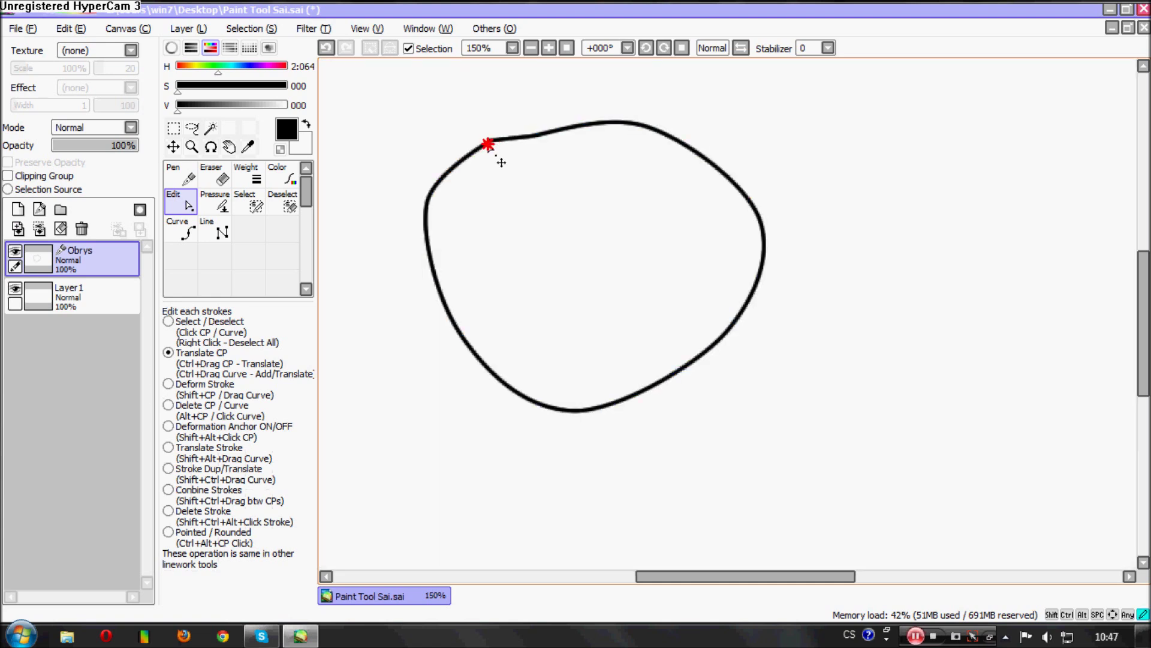
drag(526, 142, 523, 127)
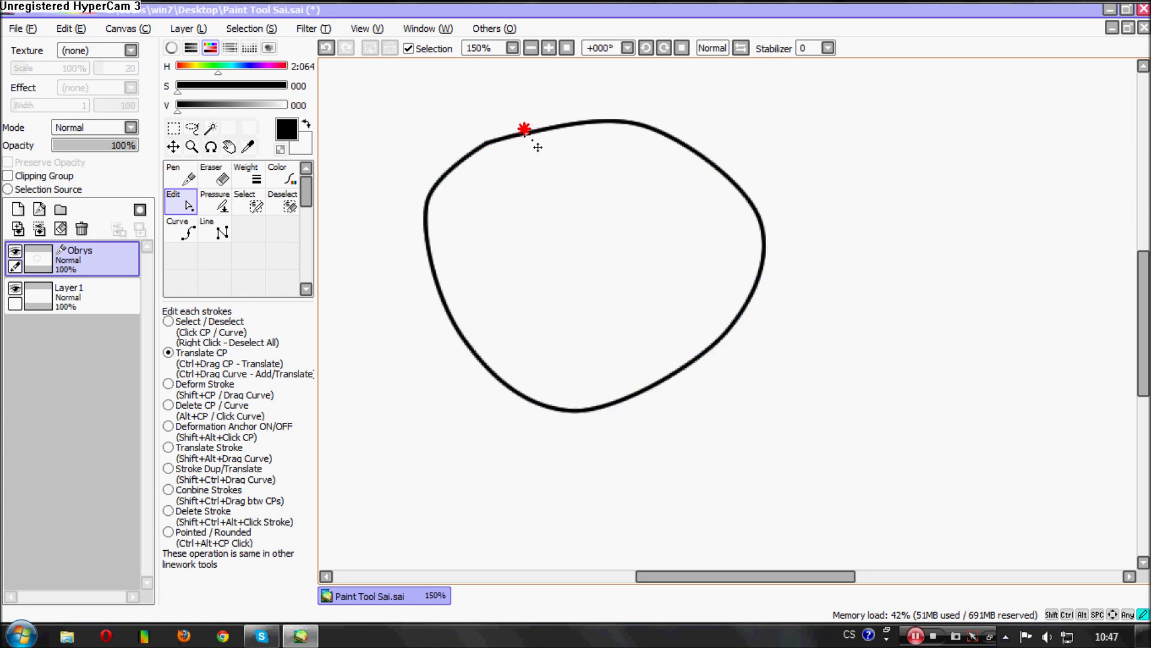
drag(428, 200, 441, 212)
drag(770, 221, 734, 213)
drag(732, 334, 709, 358)
drag(569, 416, 570, 407)
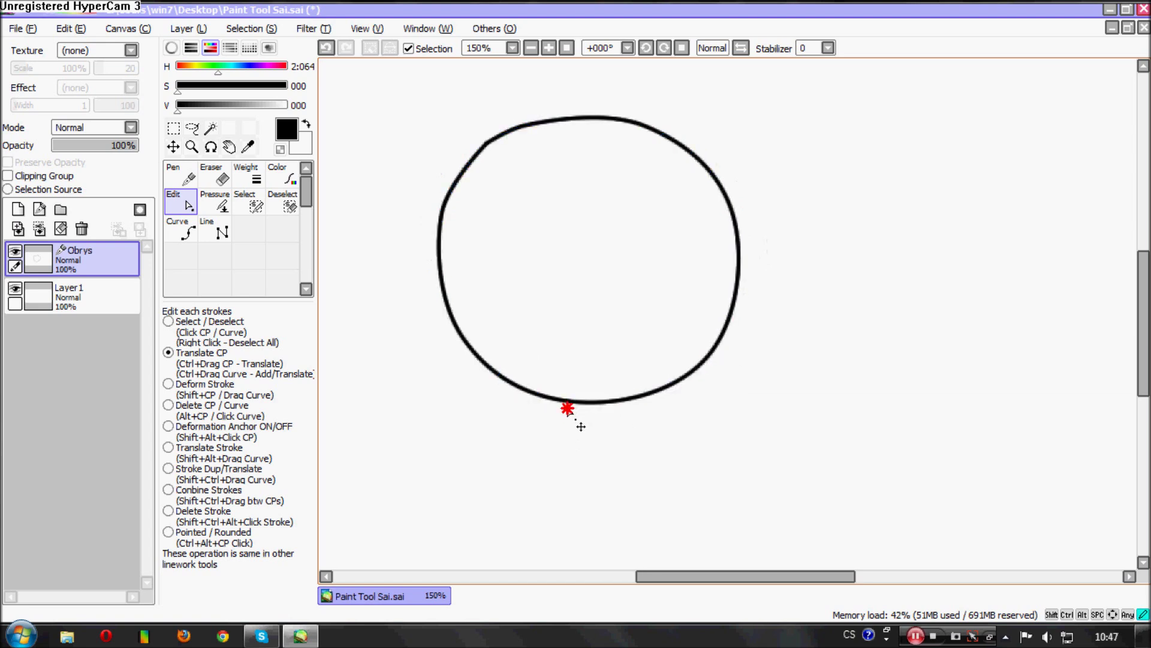
click(494, 160)
drag(503, 159, 504, 156)
scroll(574, 265, down, 4)
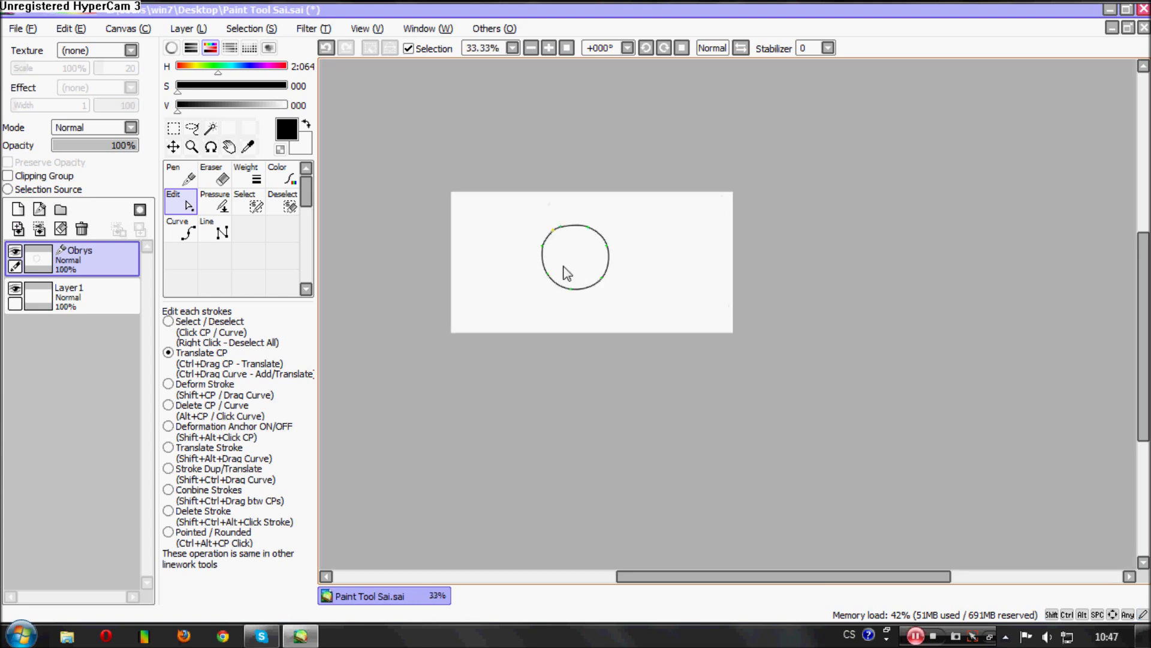
scroll(559, 275, up, 3)
scroll(563, 294, down, 3)
scroll(569, 305, up, 2)
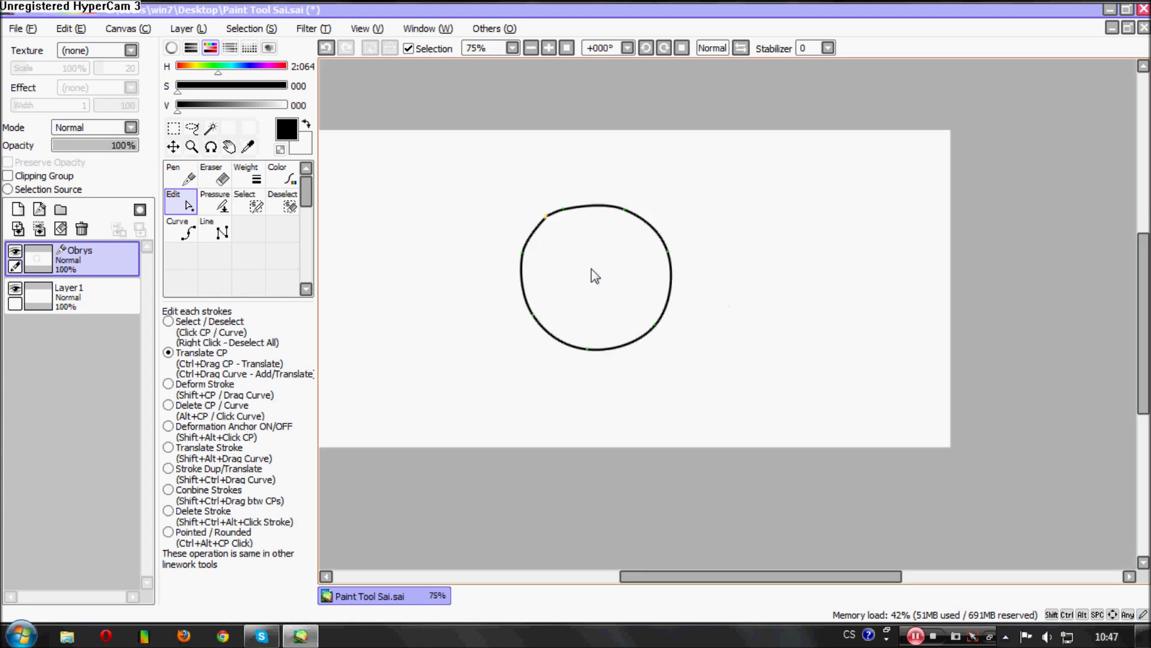
scroll(591, 271, up, 1)
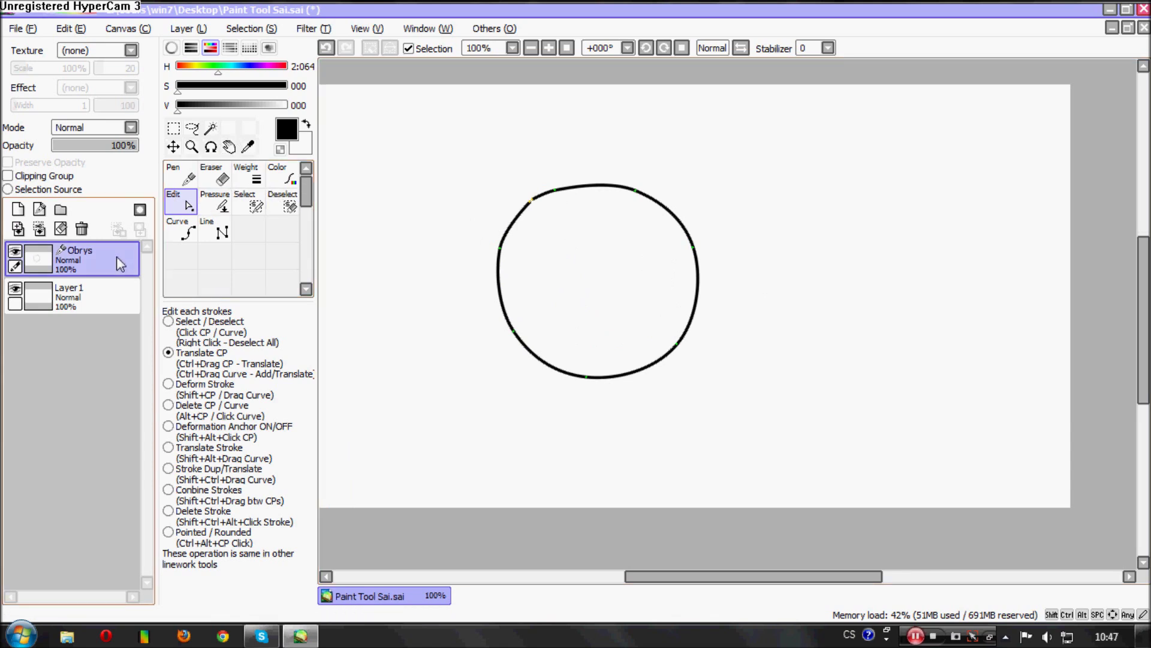
- Try to select the inside of the open circle with the Magic Wand, inspect the gap in its outline, and clear the selection
click(211, 128)
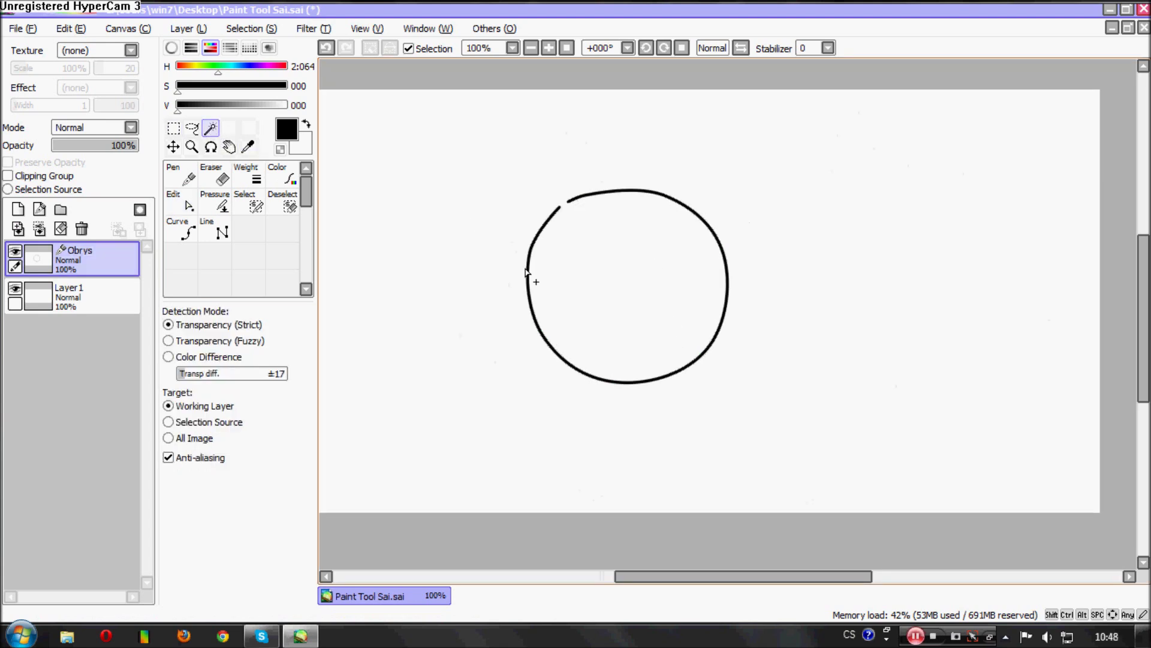
click(631, 278)
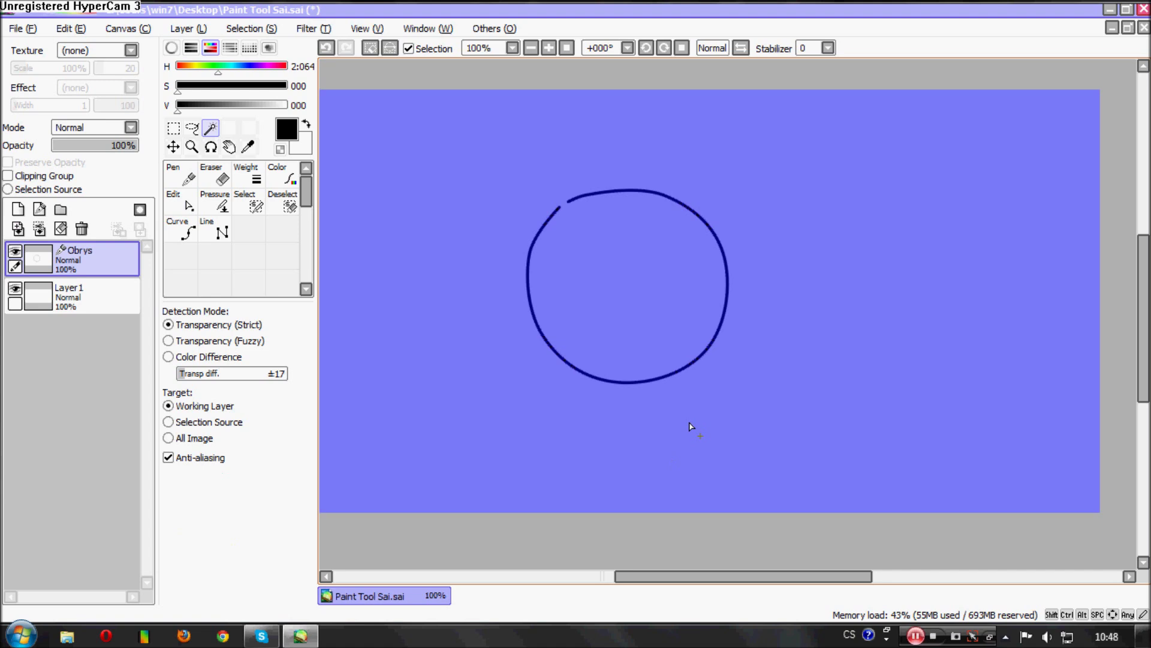
scroll(719, 246, down, 2)
scroll(708, 249, up, 1)
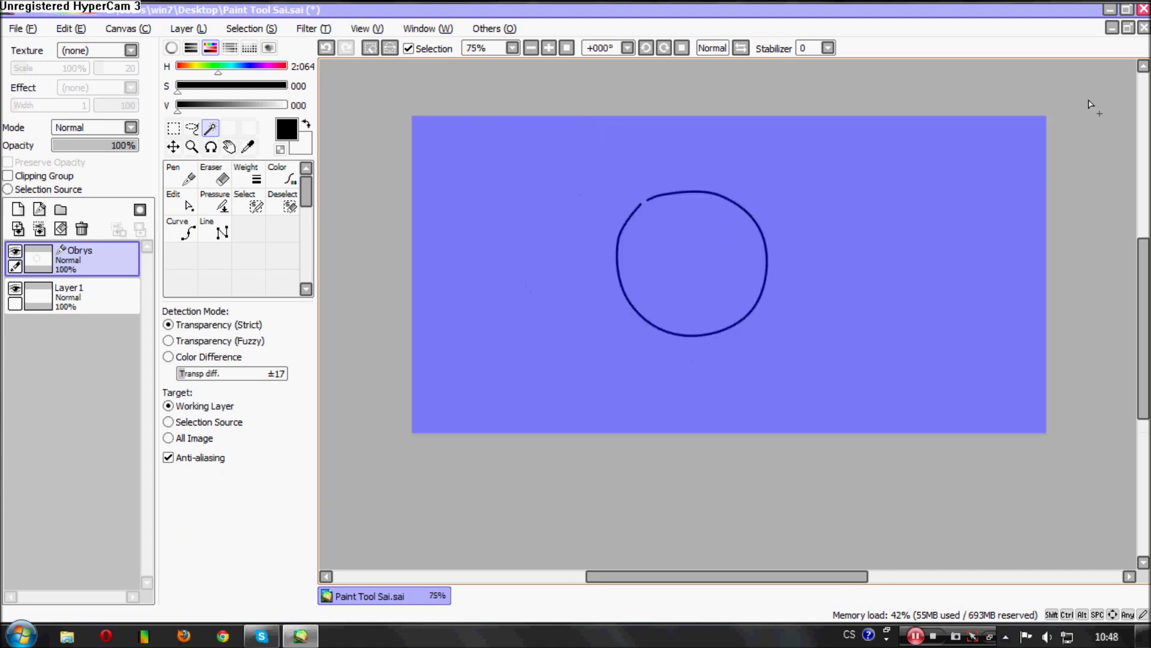
scroll(676, 207, up, 7)
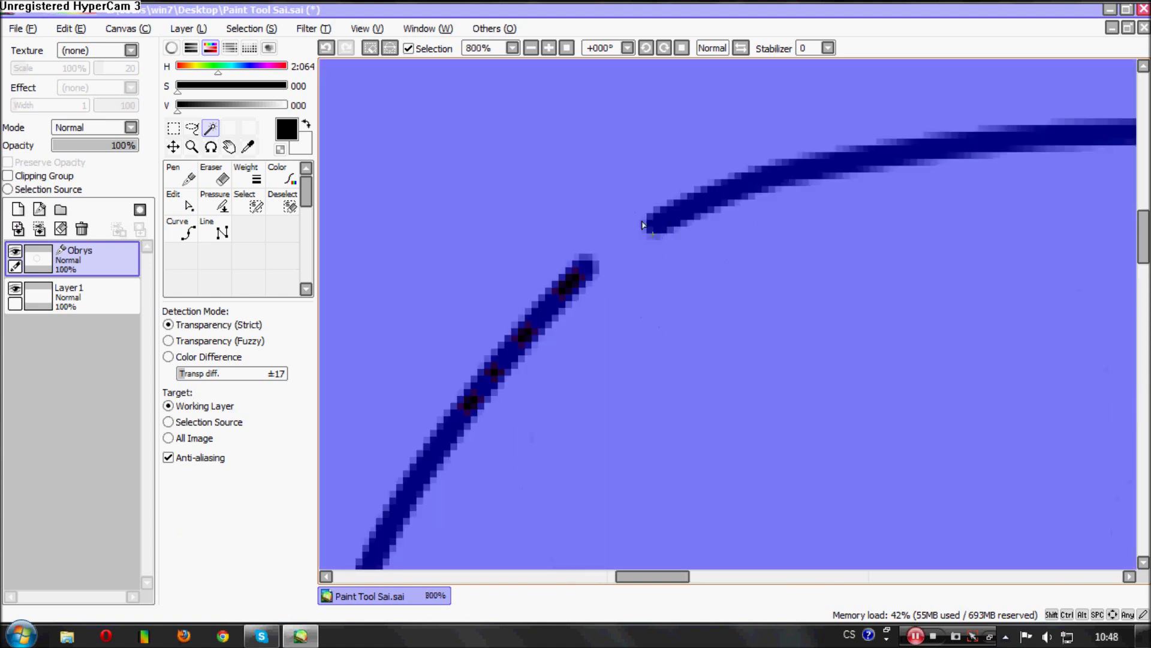
scroll(643, 225, down, 5)
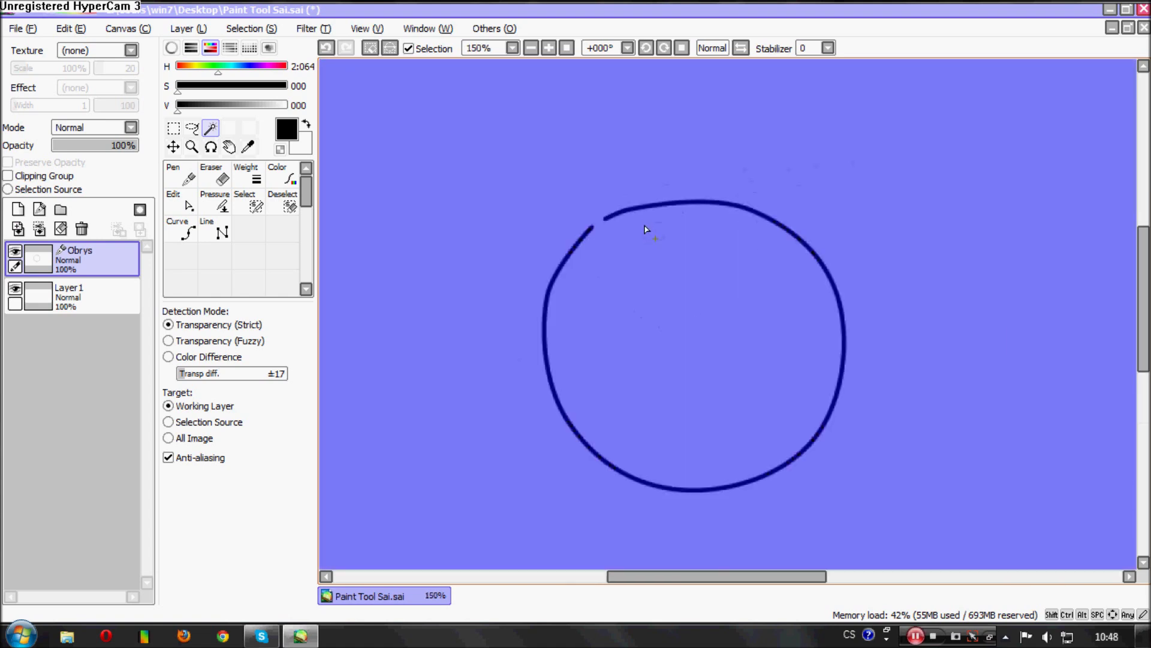
scroll(649, 240, down, 2)
scroll(641, 238, up, 1)
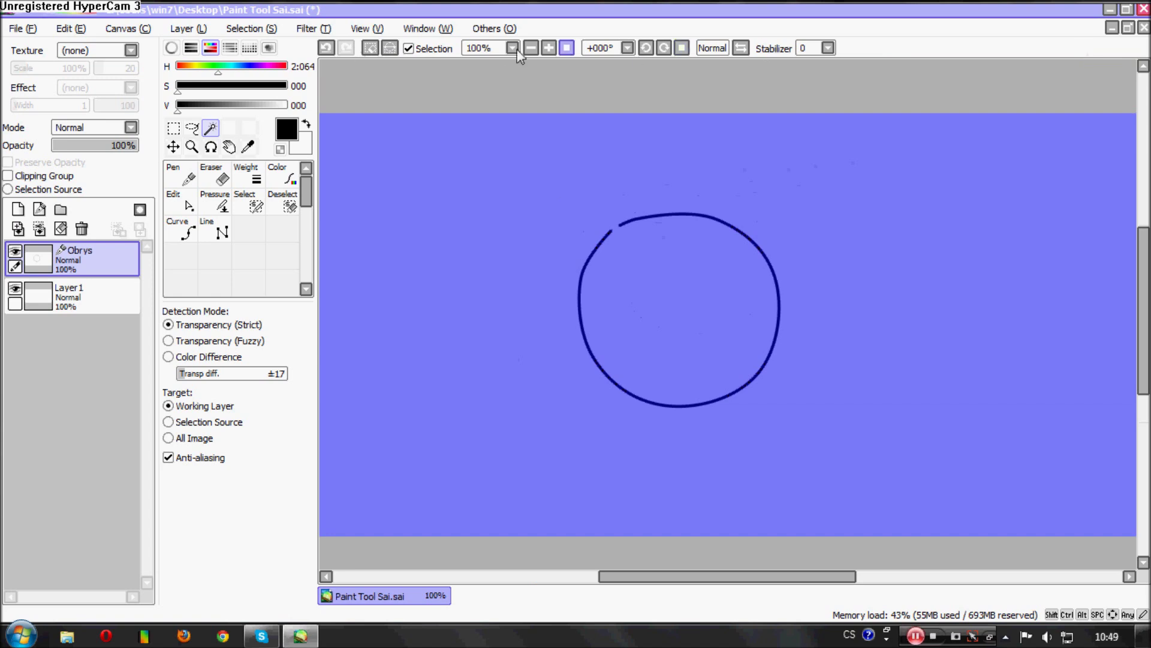
click(369, 50)
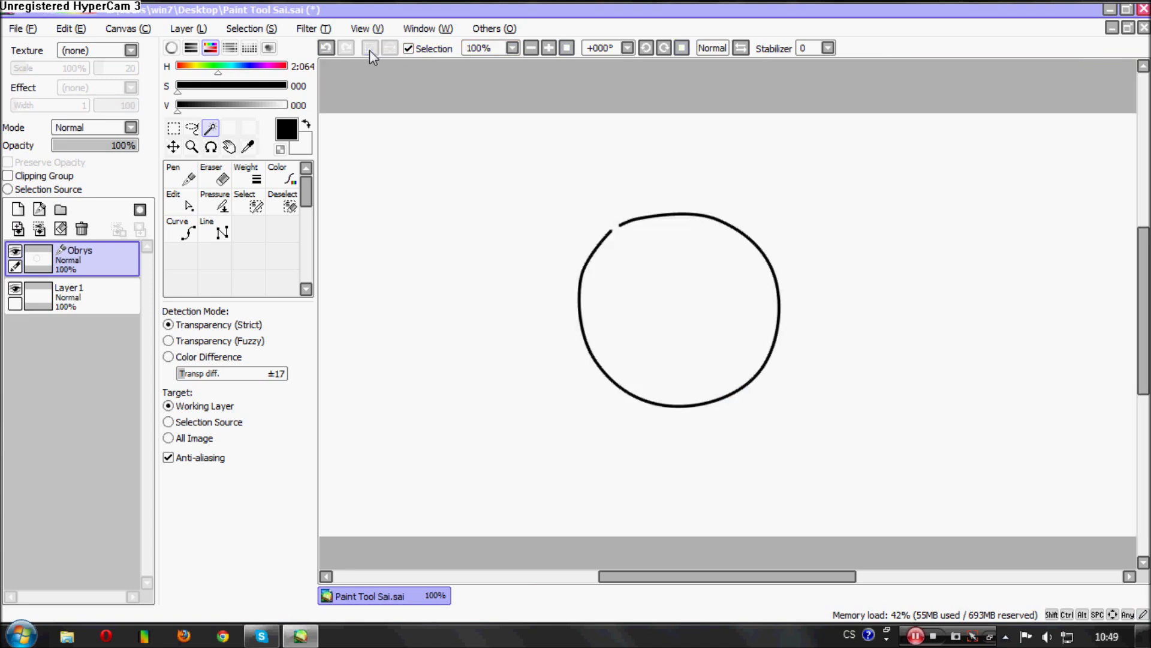
drag(553, 242, 540, 237)
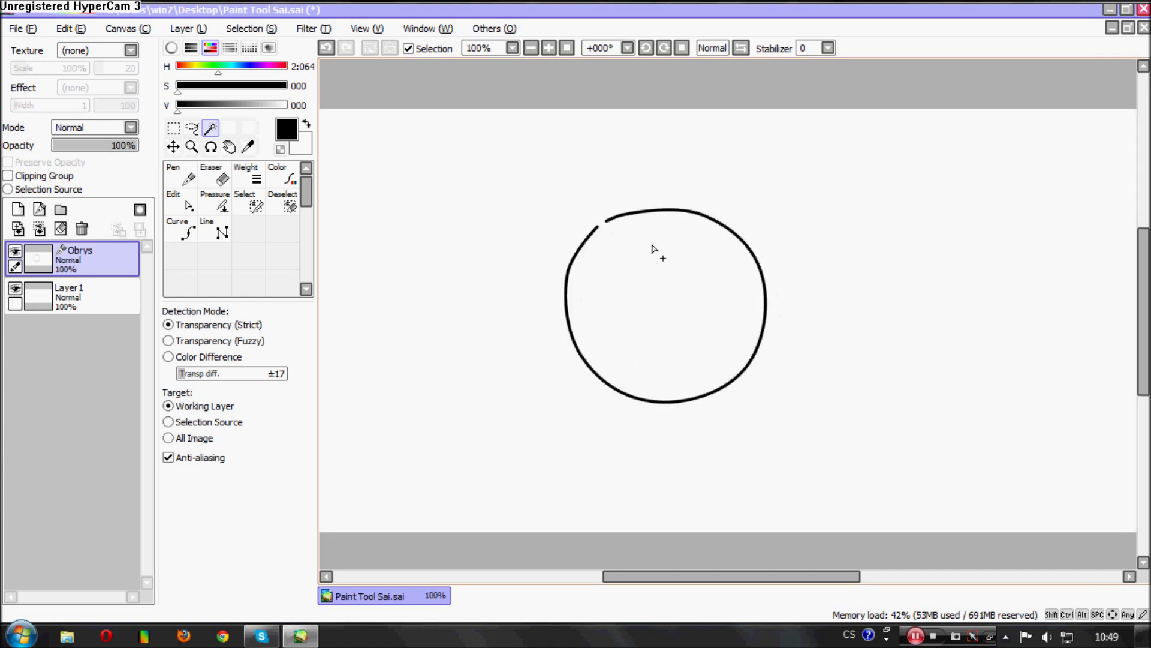
- Close the gap in the circle outline by moving its open end control point onto the other end with the linework Edit tool
click(182, 203)
scroll(612, 239, up, 5)
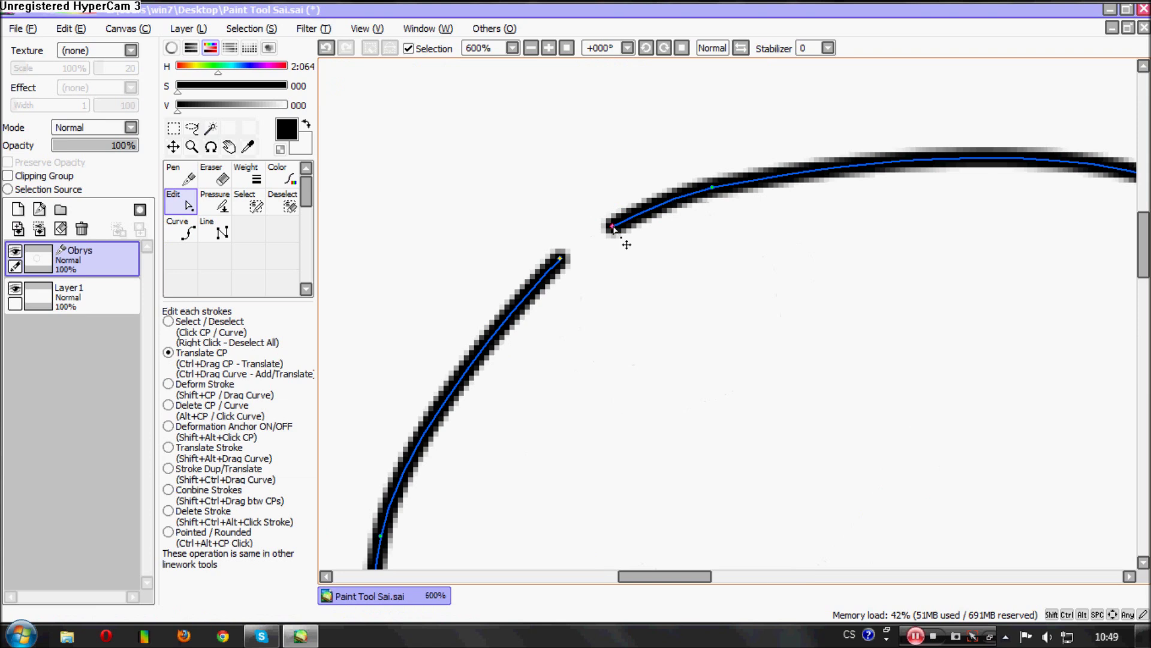
drag(588, 271, 574, 276)
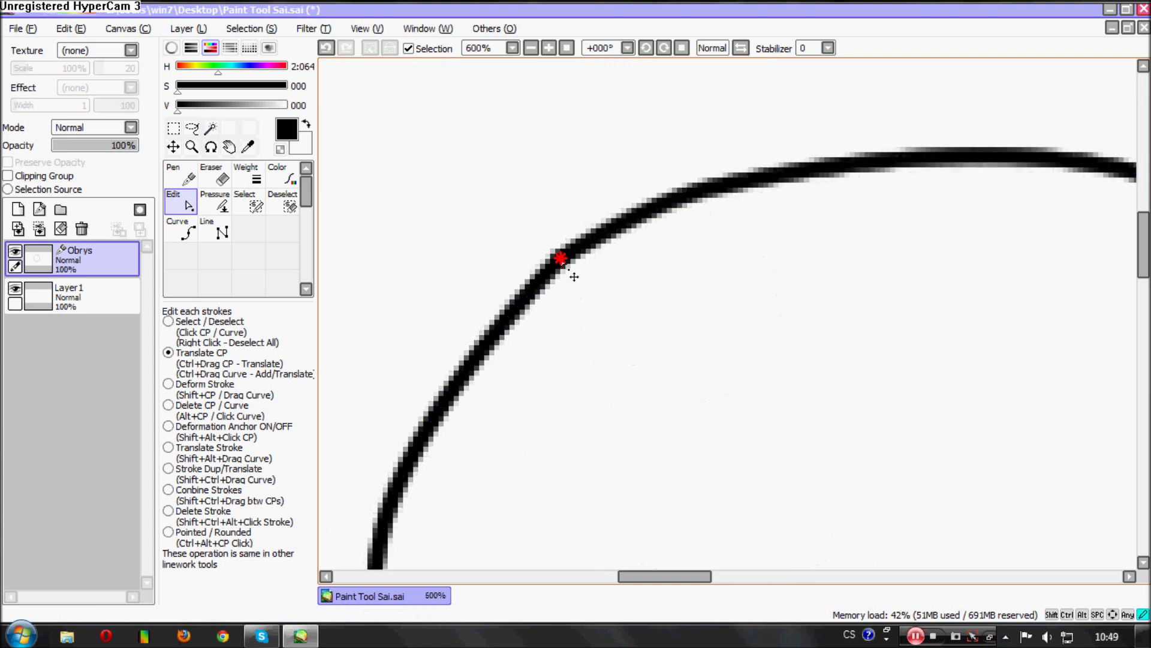
scroll(570, 267, down, 4)
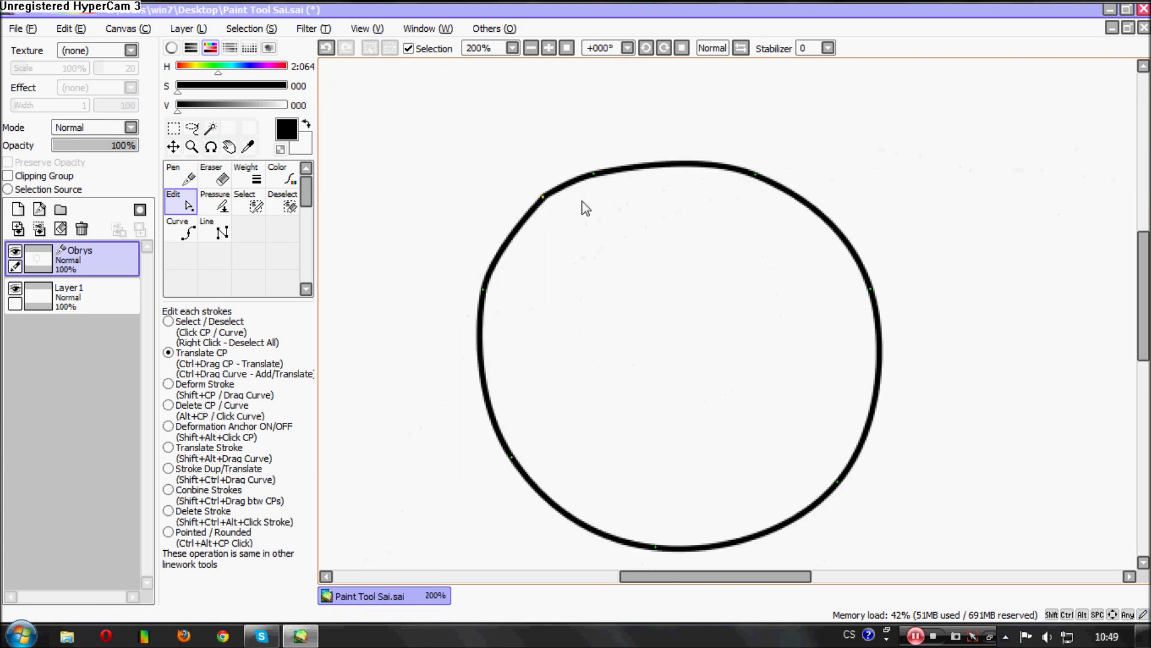
scroll(583, 318, down, 3)
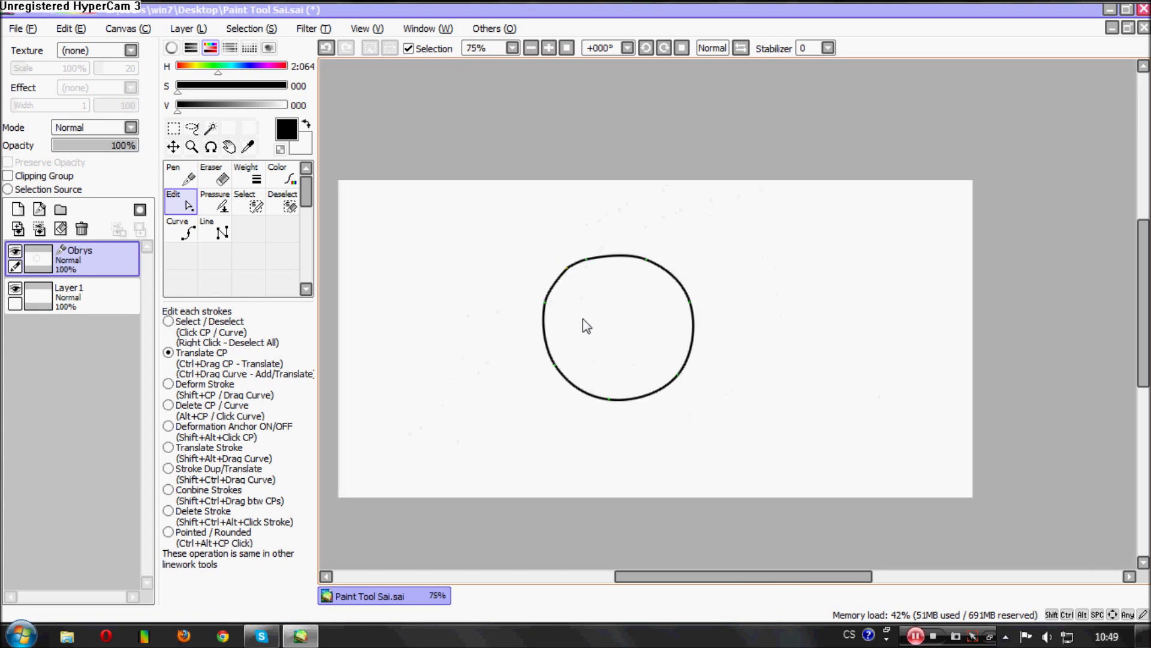
scroll(583, 318, up, 2)
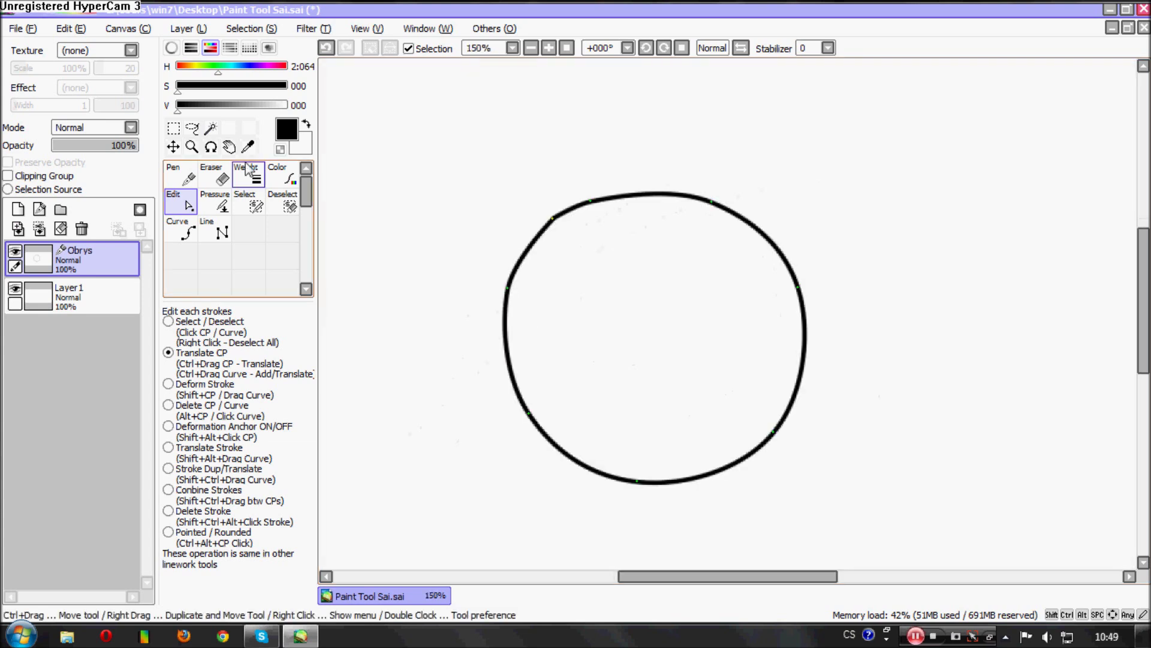
- Select the inside of the closed circle with the Magic Wand and inspect the selected area along the outline
click(211, 128)
click(628, 303)
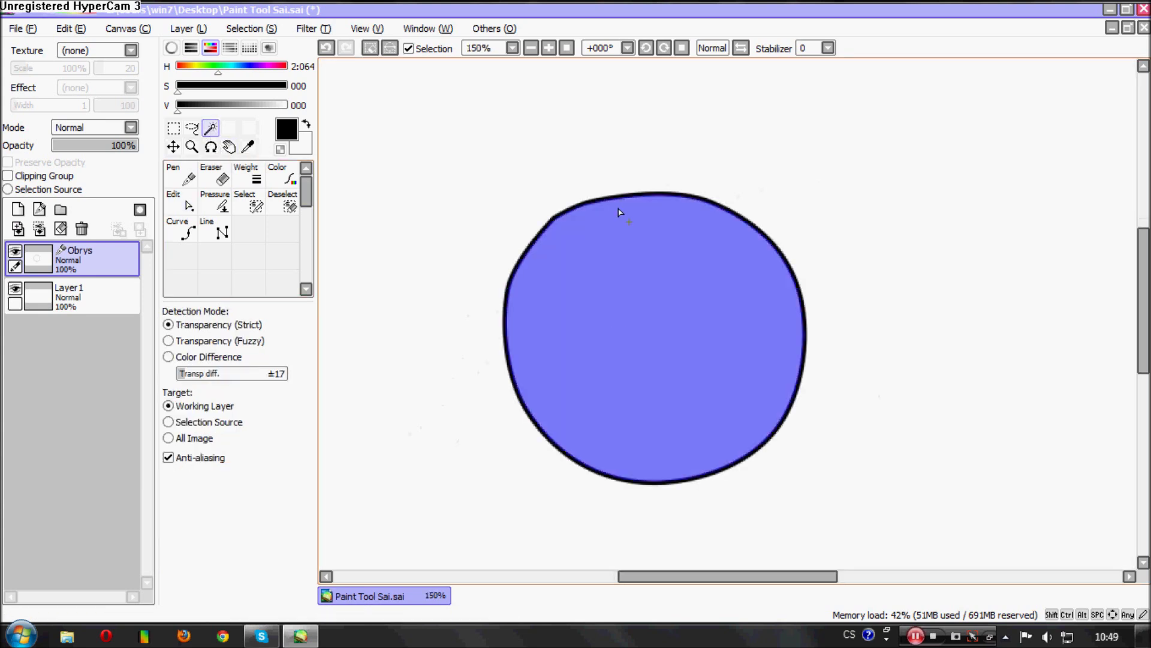
scroll(619, 222, down, 3)
scroll(630, 234, up, 2)
scroll(640, 216, down, 1)
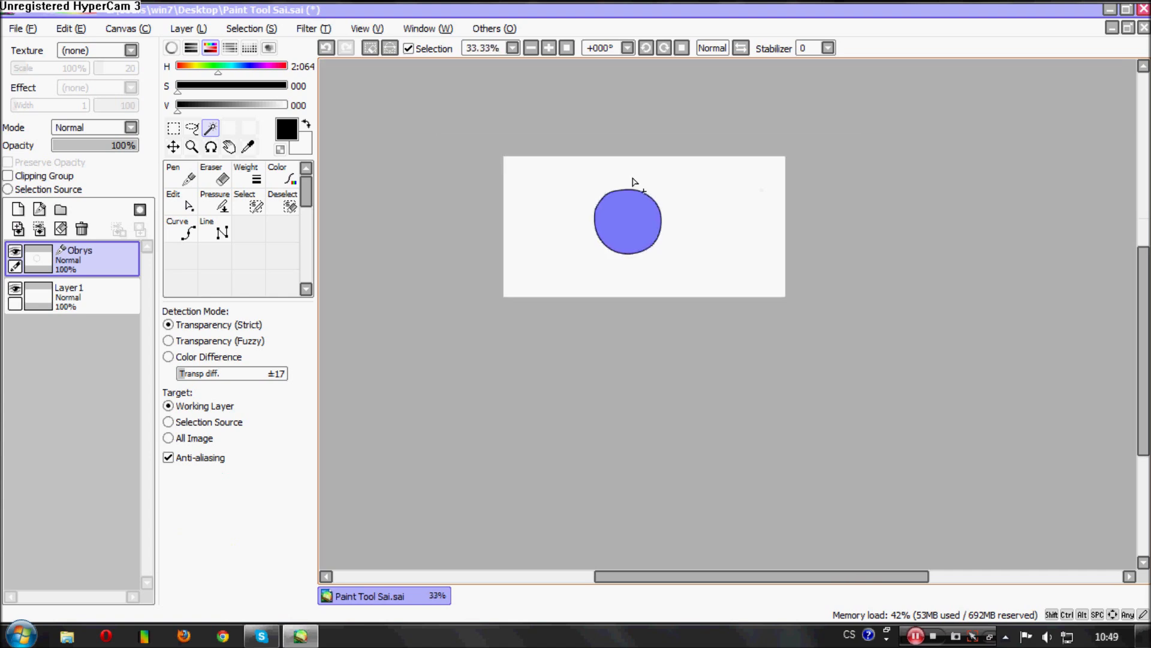
scroll(622, 238, up, 1)
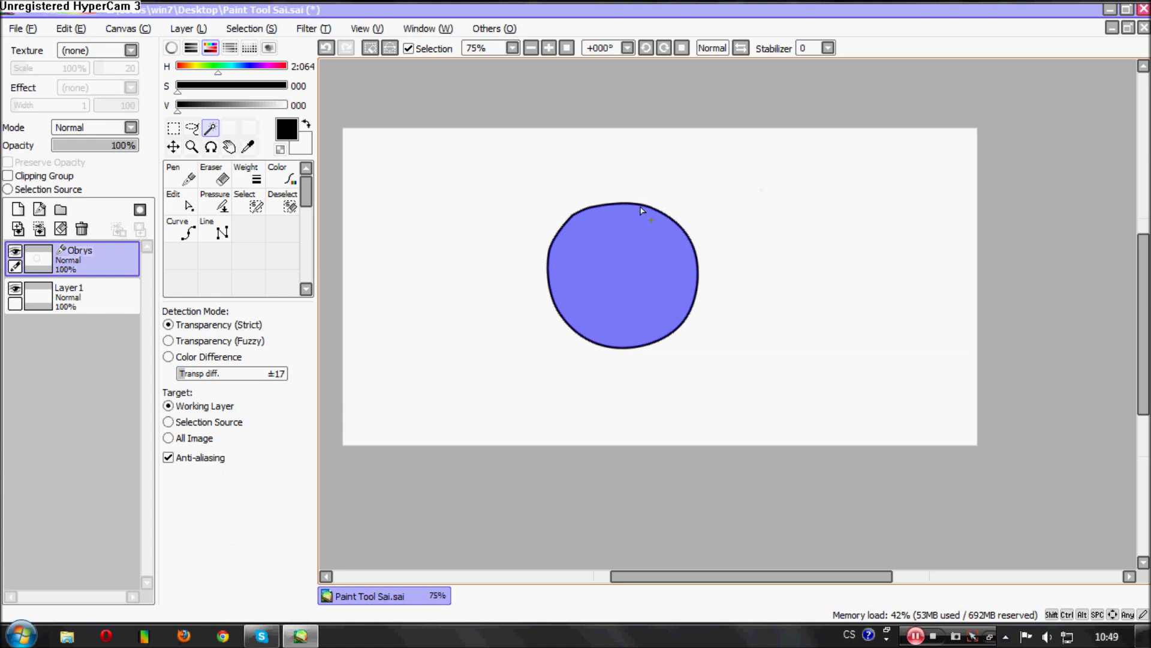
scroll(620, 285, up, 5)
scroll(586, 289, down, 1)
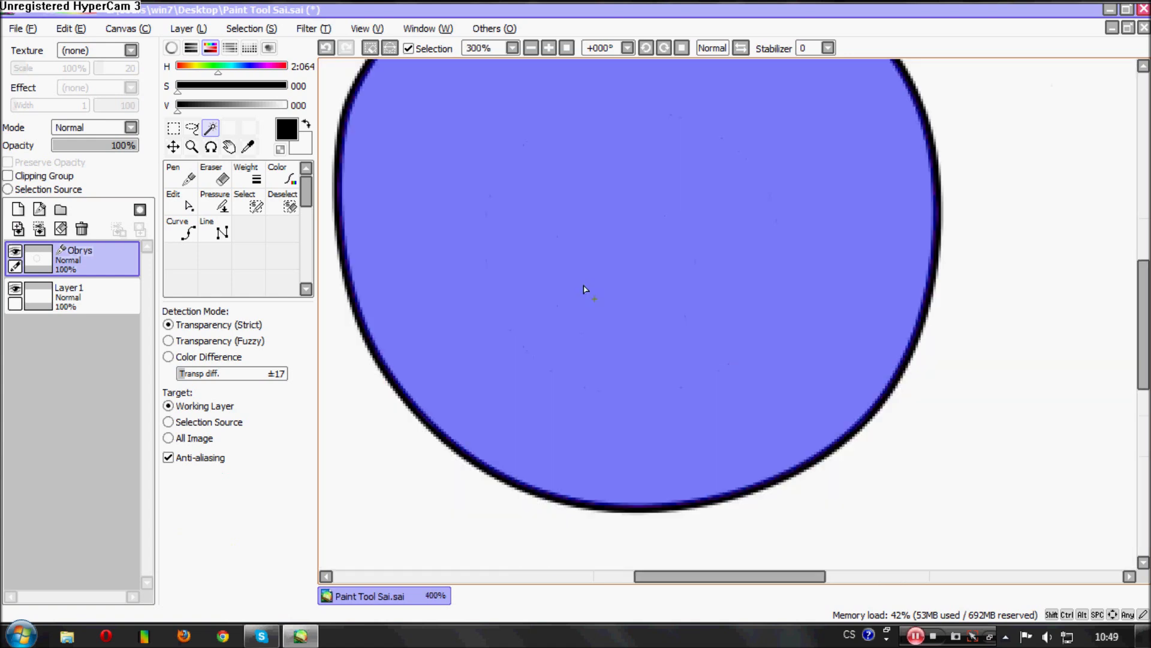
scroll(586, 289, down, 6)
scroll(540, 281, up, 2)
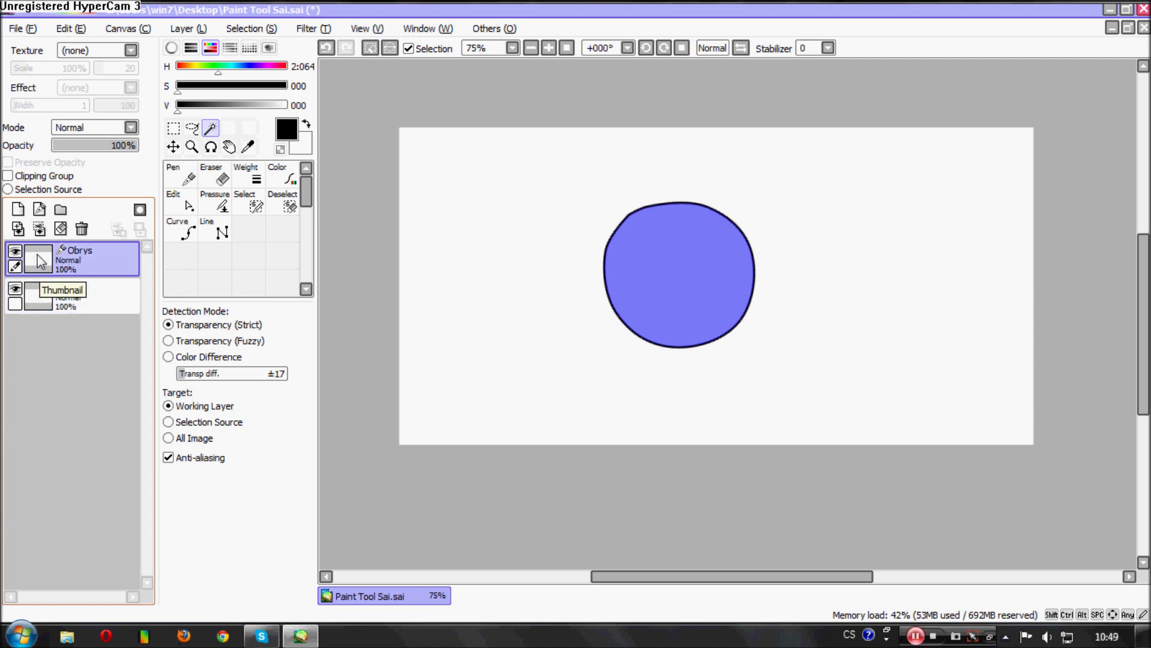
- Move the Obrys layer below Layer1 and restore it to its place above
drag(43, 264, 43, 306)
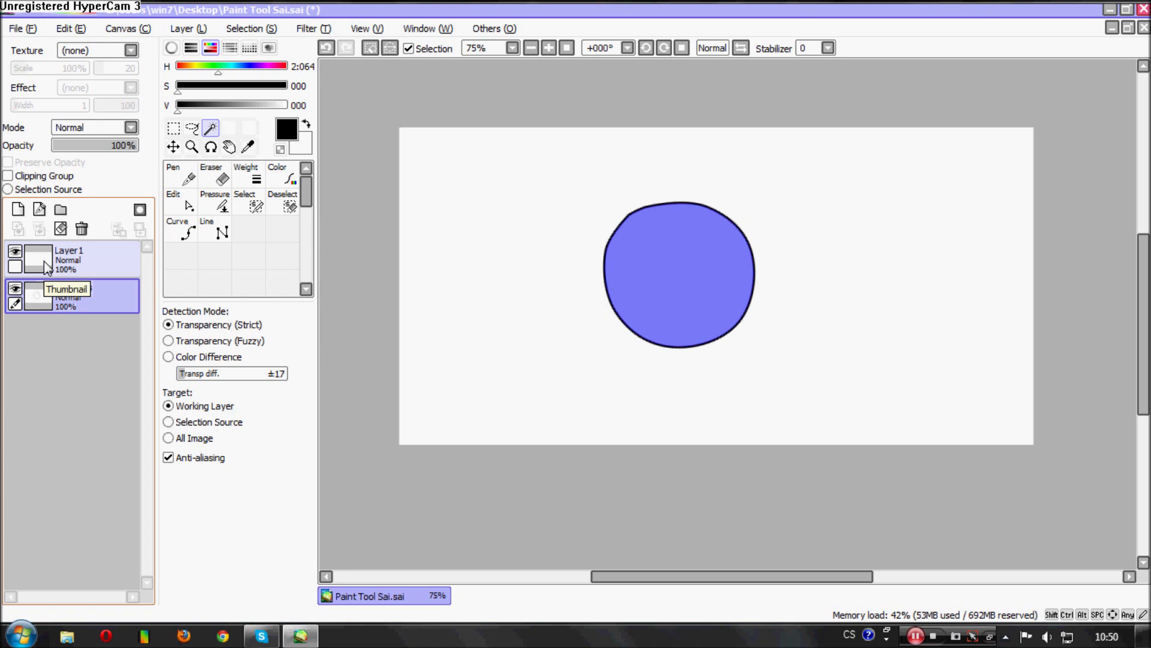
drag(45, 261, 36, 312)
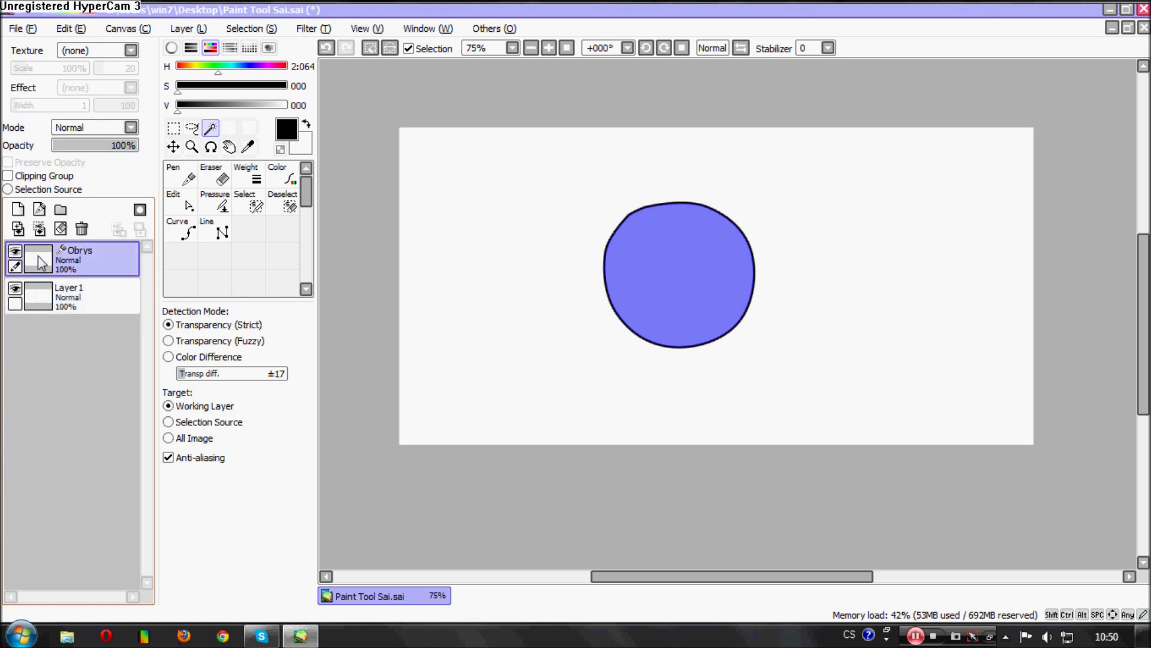
- Make Layer1 active and set the drawing colour to yellow-green with H 68, S 170 and V 214
click(36, 310)
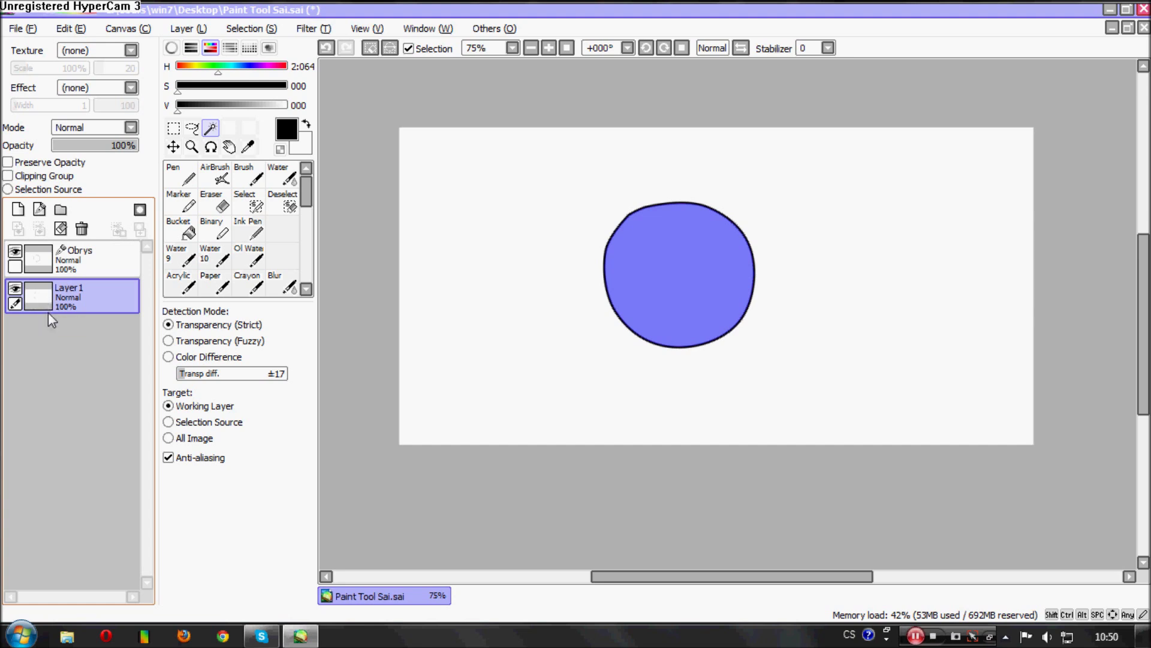
click(192, 66)
click(268, 105)
click(282, 85)
click(249, 86)
click(250, 85)
drag(226, 66, 200, 67)
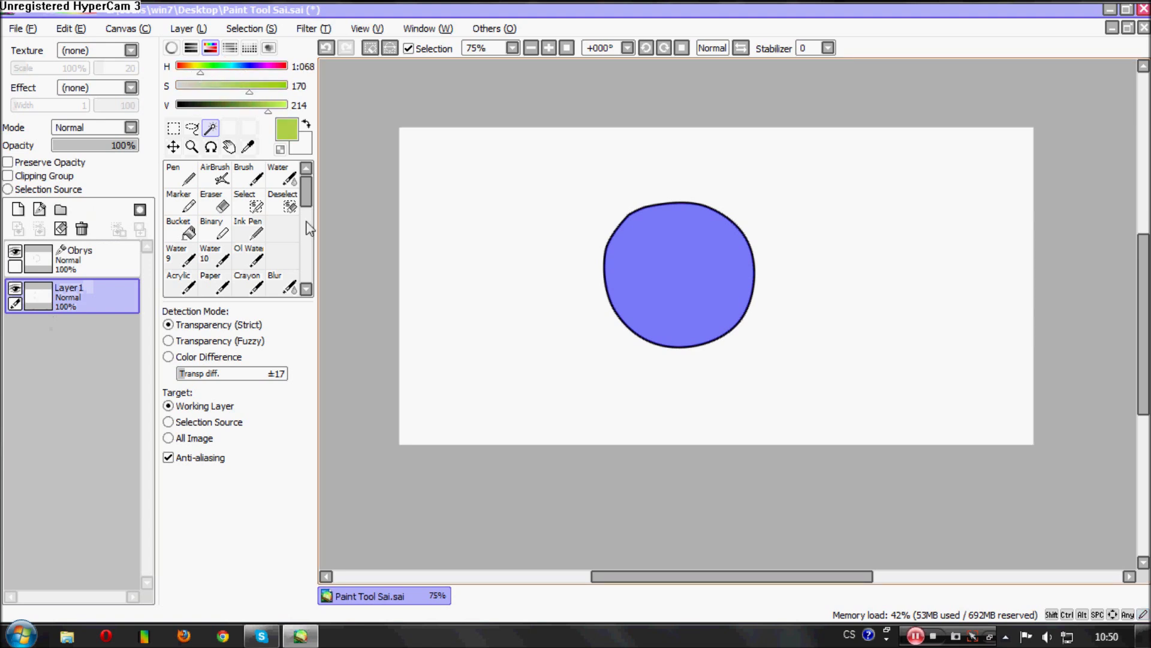
- Paint the whole selected circle interior on Layer1 with the Pen at size 55
click(179, 180)
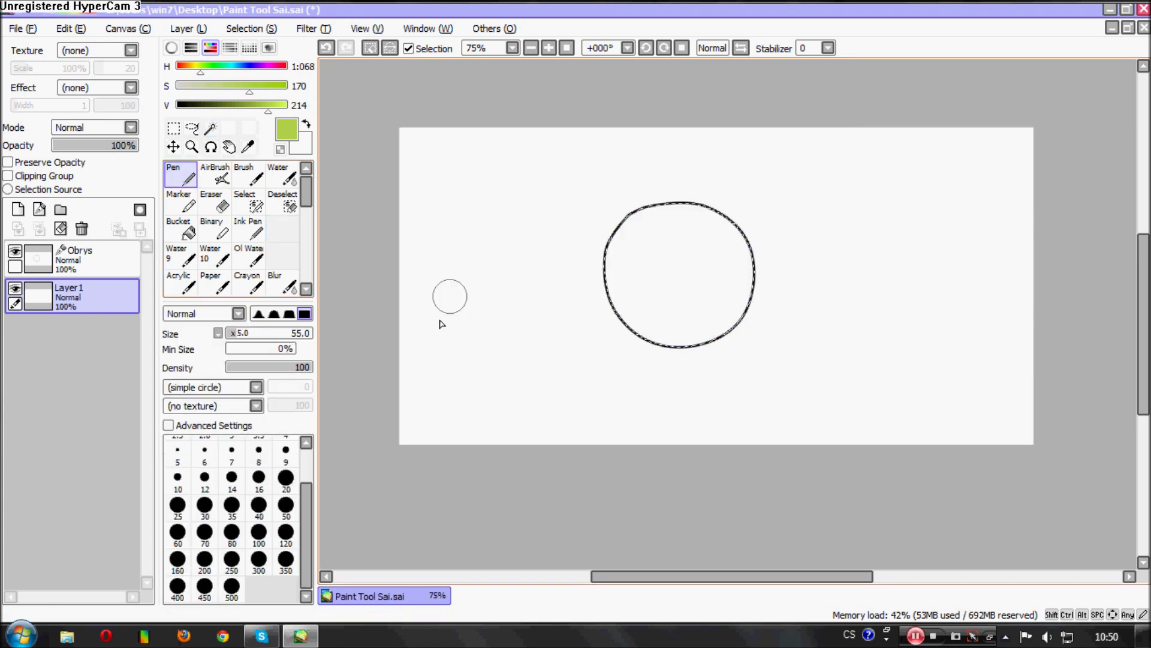
mouse_move(716, 231)
mouse_down()
mouse_move(689, 211)
mouse_move(576, 264)
mouse_move(753, 267)
mouse_move(758, 324)
mouse_move(512, 334)
mouse_move(635, 215)
mouse_move(668, 226)
mouse_move(674, 310)
mouse_up()
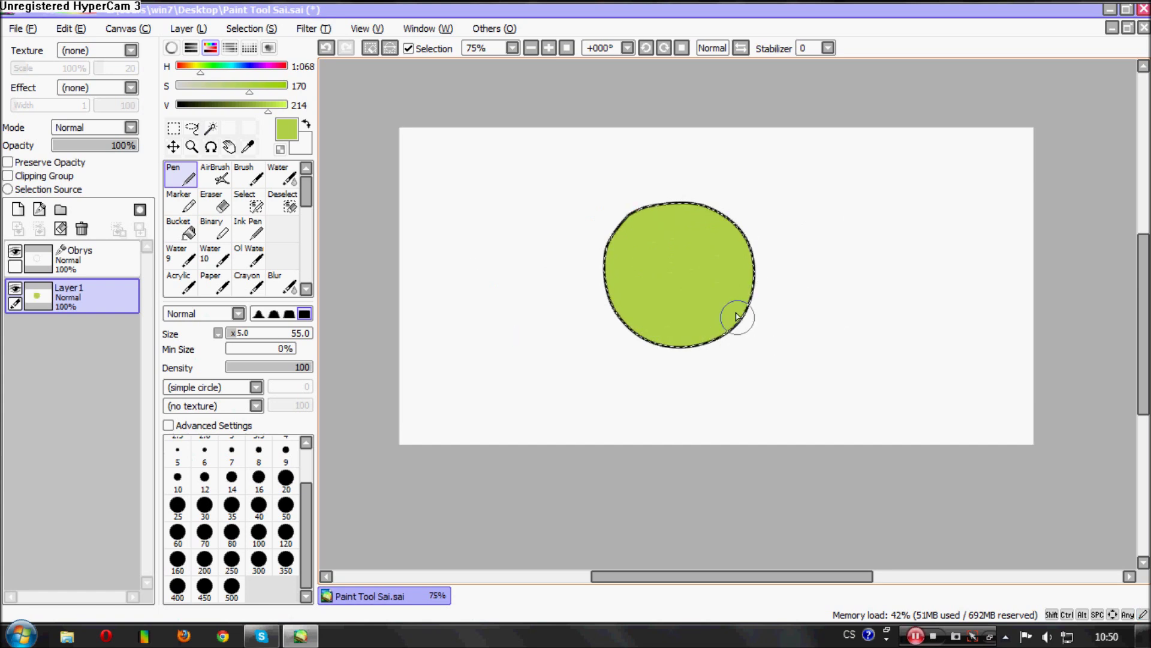
scroll(701, 255, up, 1)
scroll(689, 273, down, 4)
scroll(671, 290, up, 4)
scroll(666, 311, down, 2)
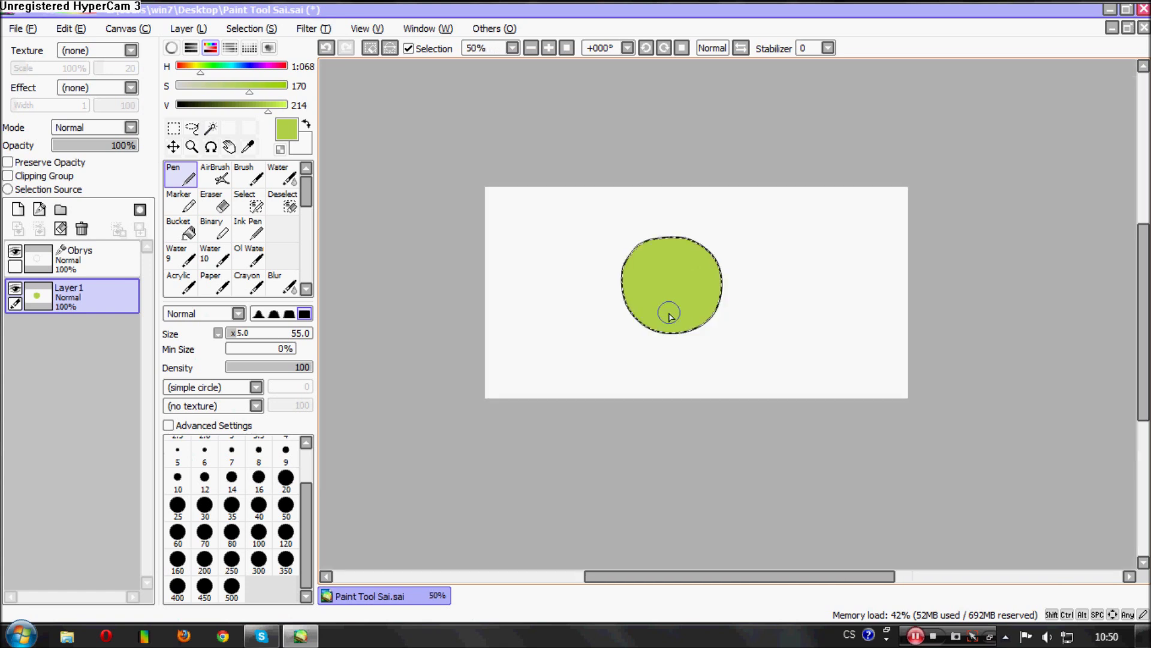
scroll(668, 311, up, 1)
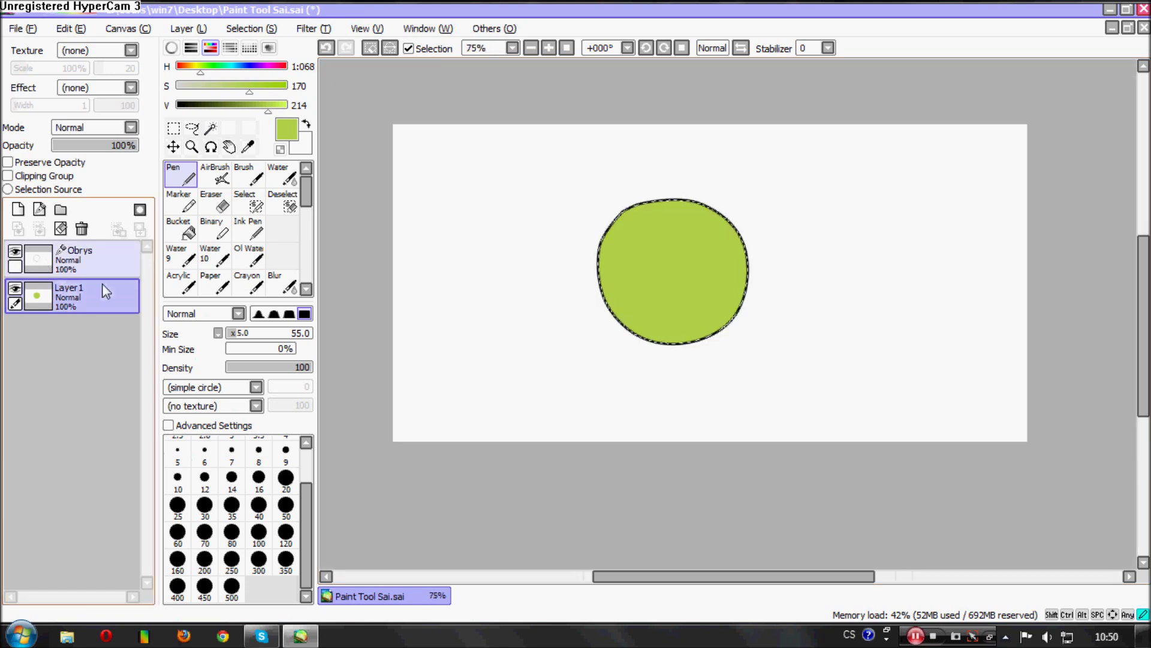
- On the Obrys layer, paint a smiley face with a tongue beside the circle as selection, using the Select brush at size 20
click(93, 260)
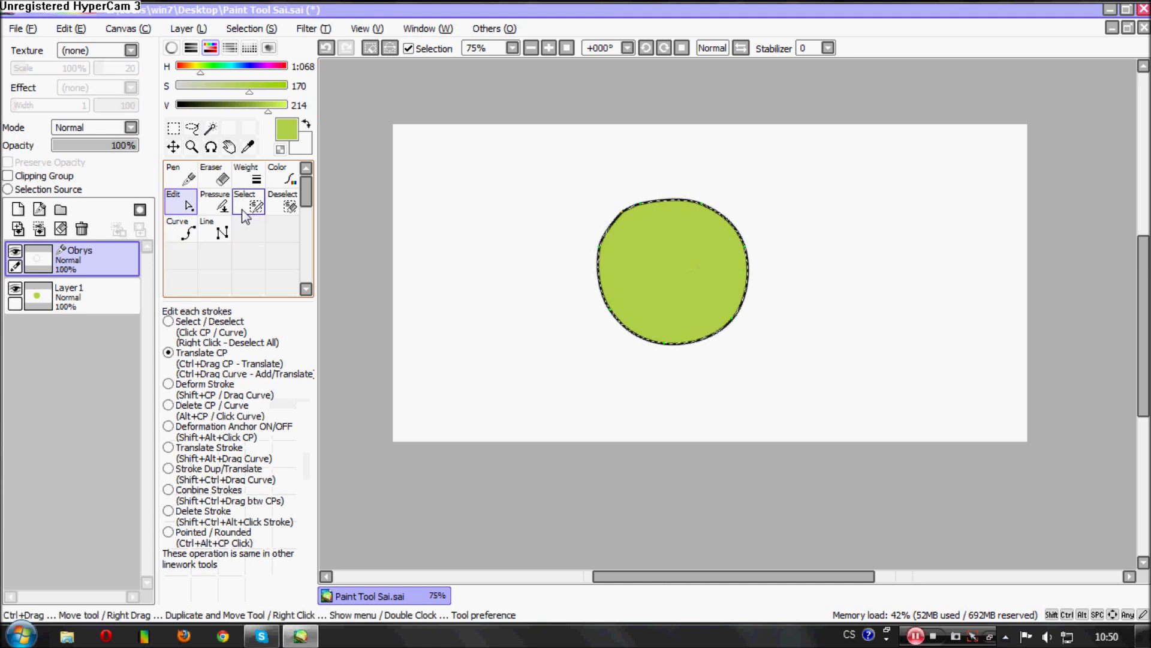
click(211, 129)
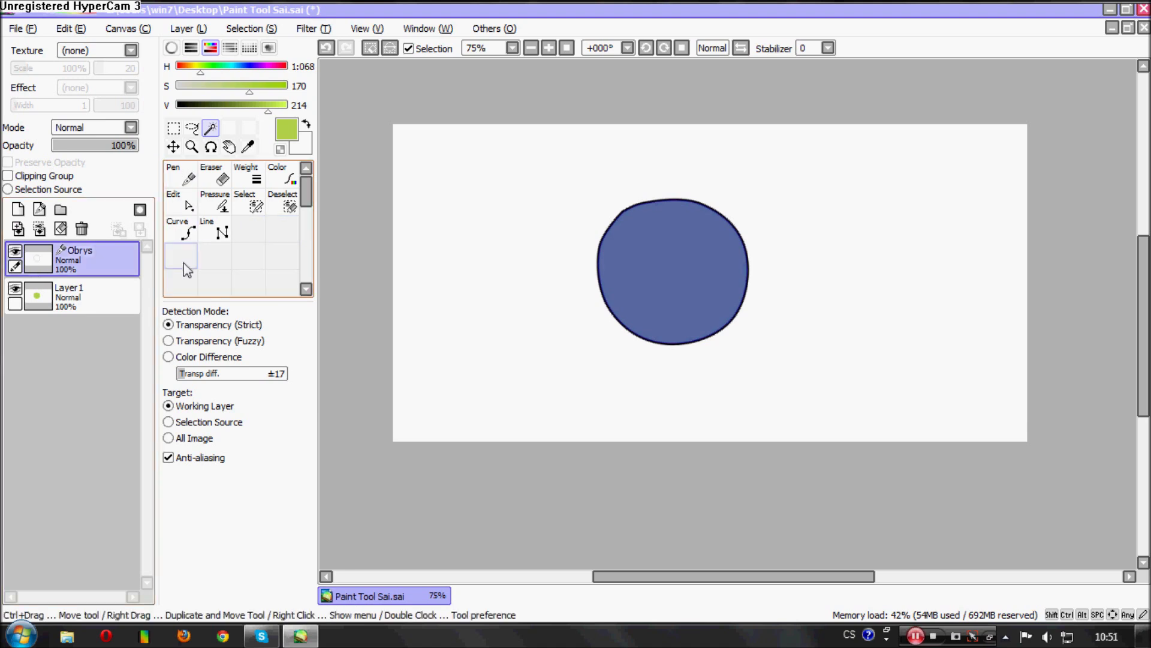
click(245, 204)
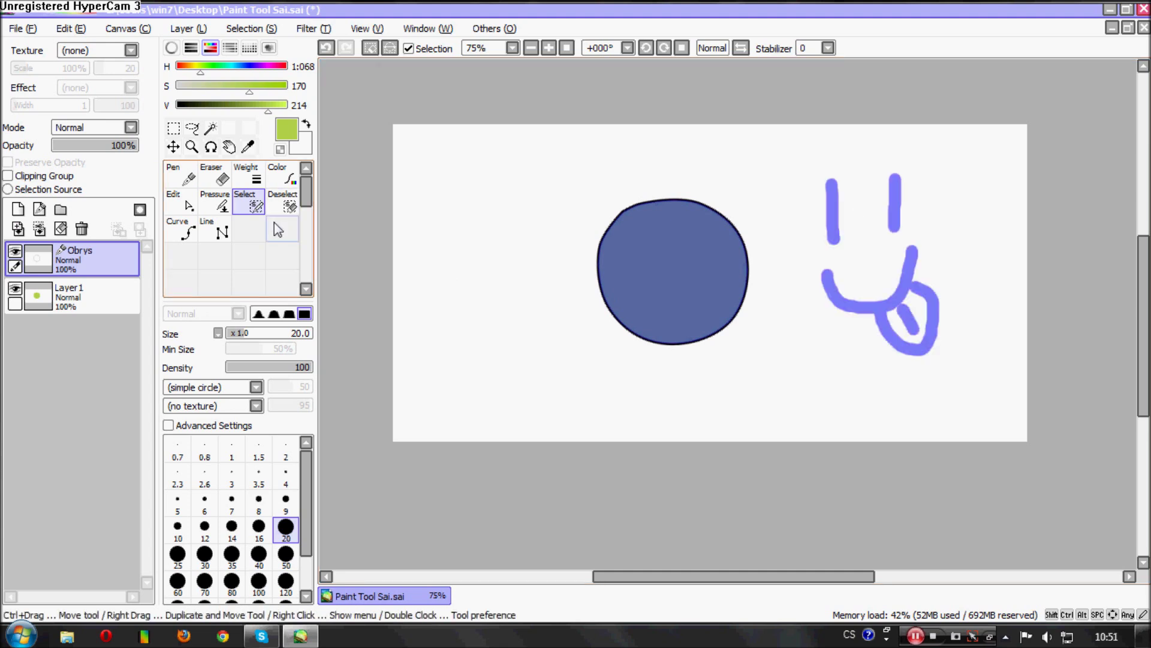
- Remove the tongue from the smiley selection with the Deselect brush at size 69
click(283, 207)
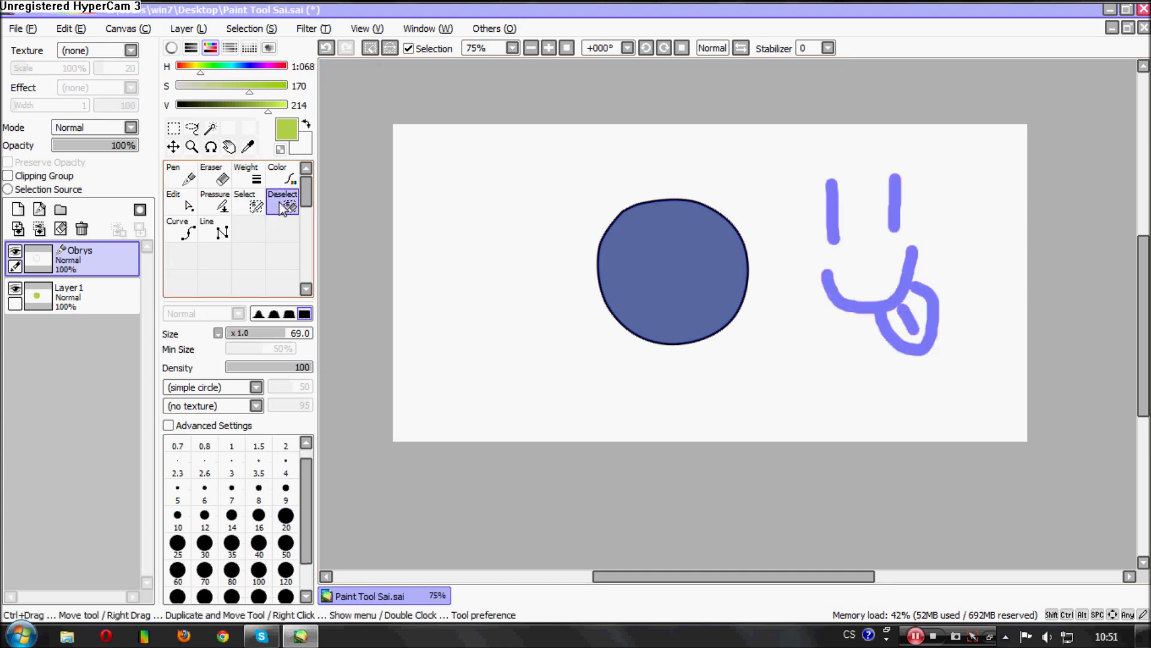
scroll(900, 354, up, 2)
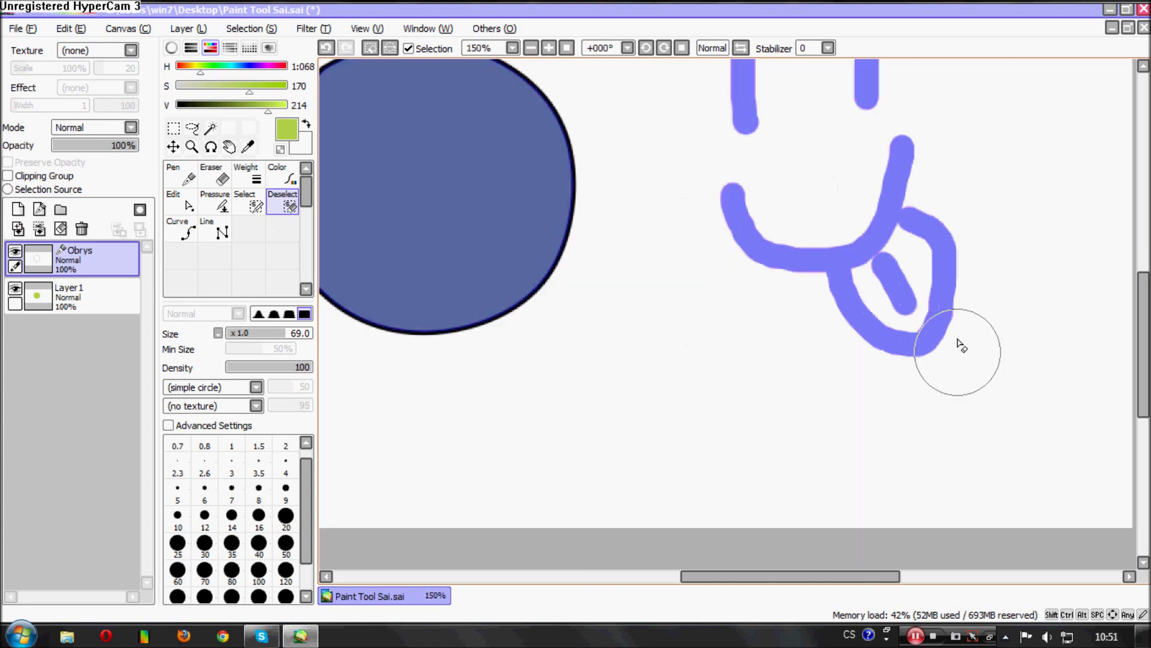
mouse_move(953, 227)
mouse_down()
mouse_move(944, 292)
mouse_move(848, 365)
mouse_move(936, 309)
mouse_move(946, 216)
mouse_move(909, 287)
mouse_move(864, 315)
mouse_move(831, 320)
mouse_move(868, 305)
mouse_up()
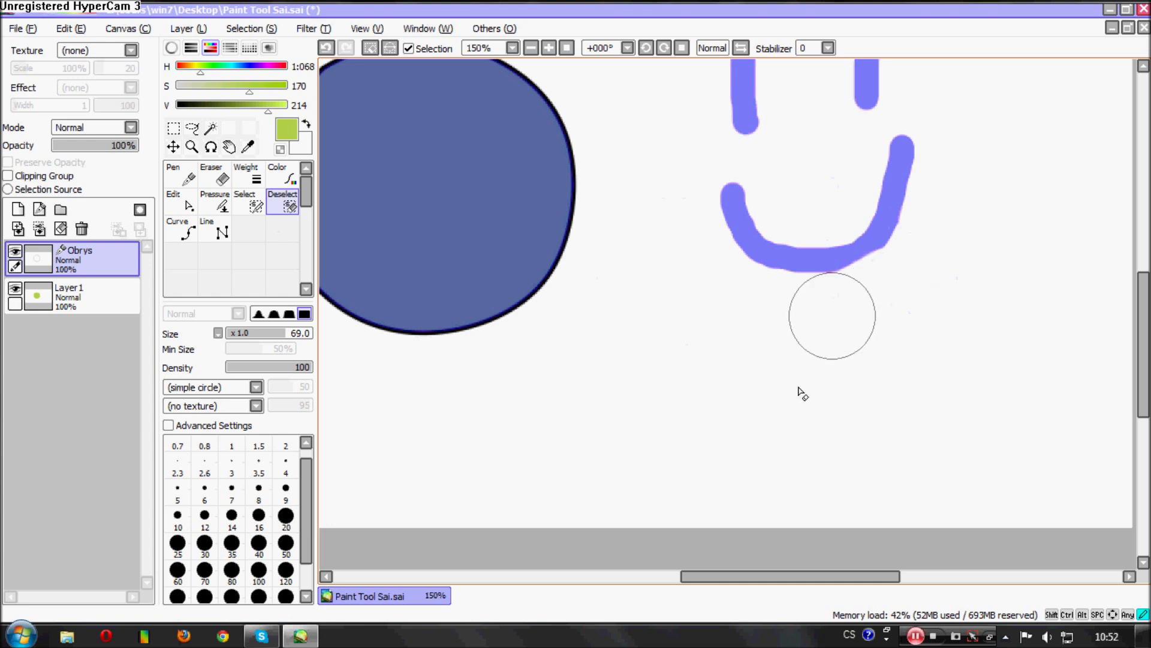
scroll(750, 366, down, 4)
scroll(780, 345, up, 1)
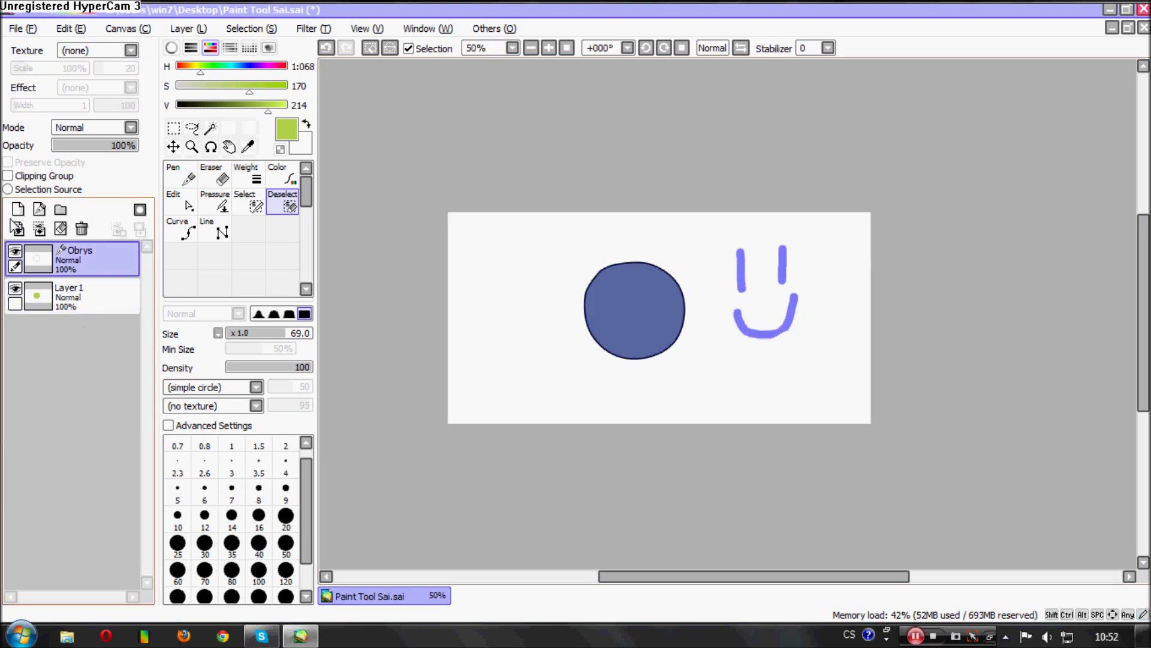
- Paint the smiley selection on Layer1 with the Pen at size 120 in teal green, hue 148, and clear the selection
click(46, 304)
drag(204, 66, 224, 67)
click(285, 534)
mouse_move(747, 256)
mouse_down()
mouse_move(738, 327)
mouse_move(767, 341)
mouse_move(787, 253)
mouse_move(784, 316)
mouse_up()
key(ctrl+d)
scroll(708, 387, up, 2)
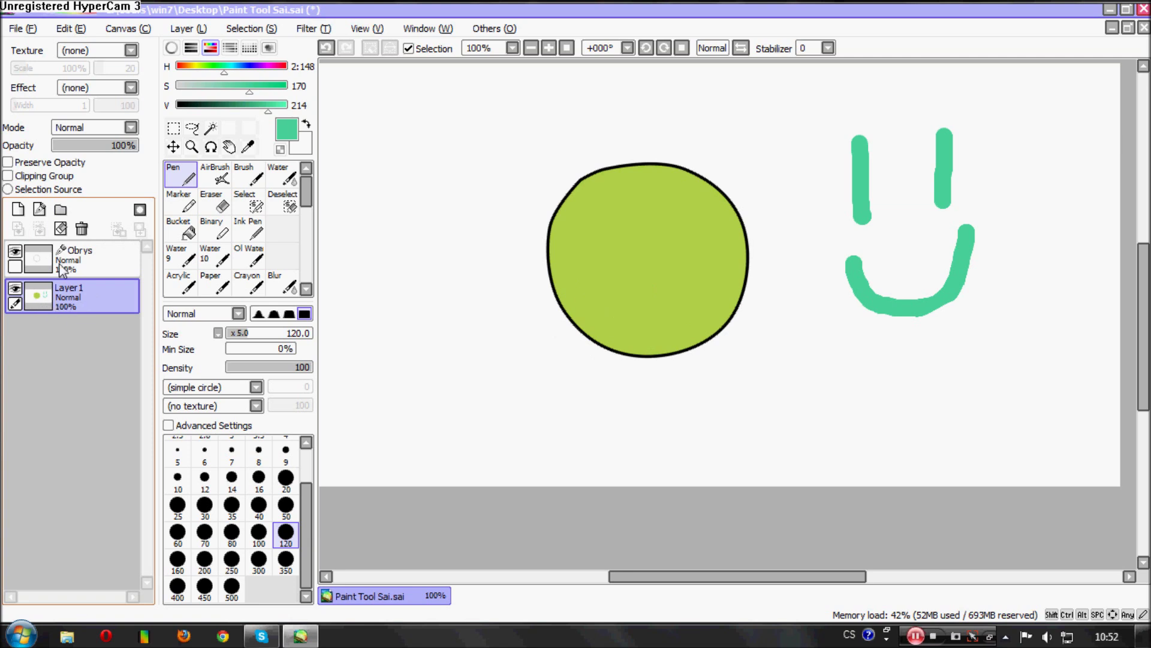
- Add a linework layer above Layer1 and name it "Stín"
click(38, 211)
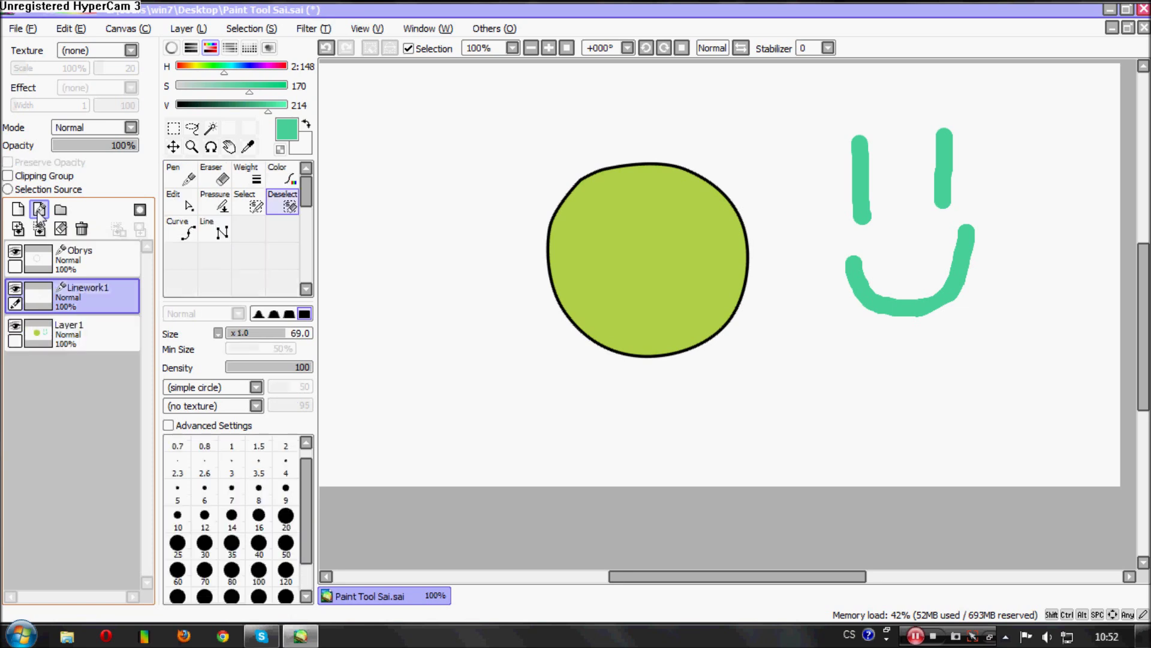
double_click(42, 303)
text(Stín)
key(Return)
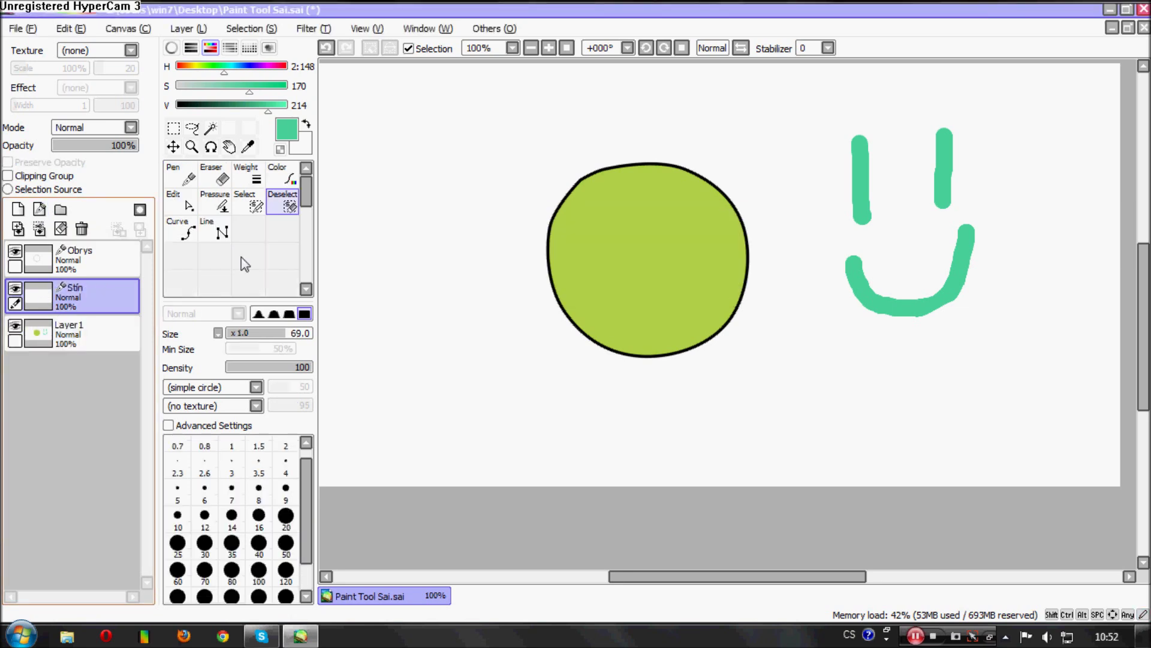
- Set the Curve tool to size 30 and darken the circle's sampled green to S 210 and V 152
click(189, 232)
click(205, 554)
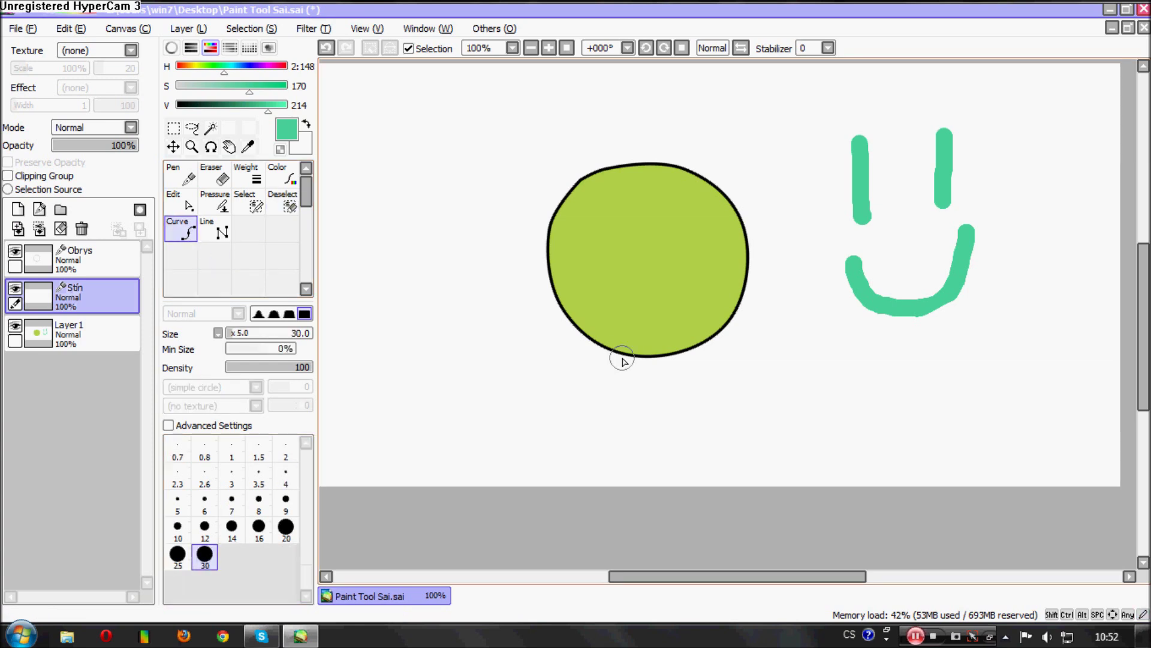
scroll(514, 348, up, 2)
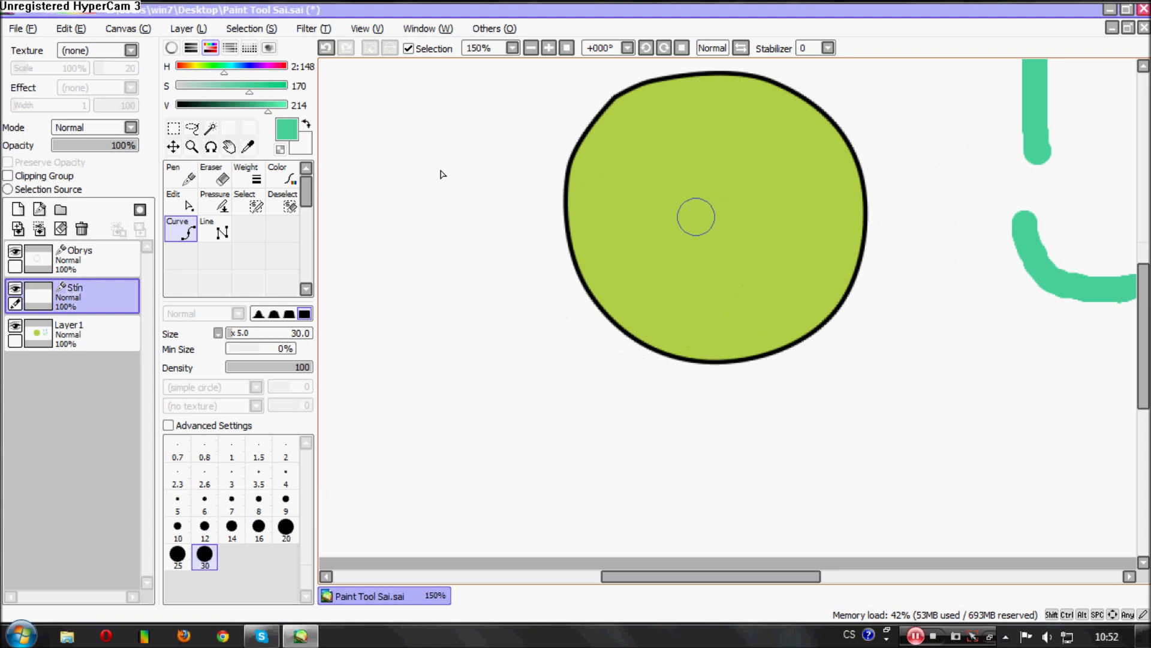
click(245, 106)
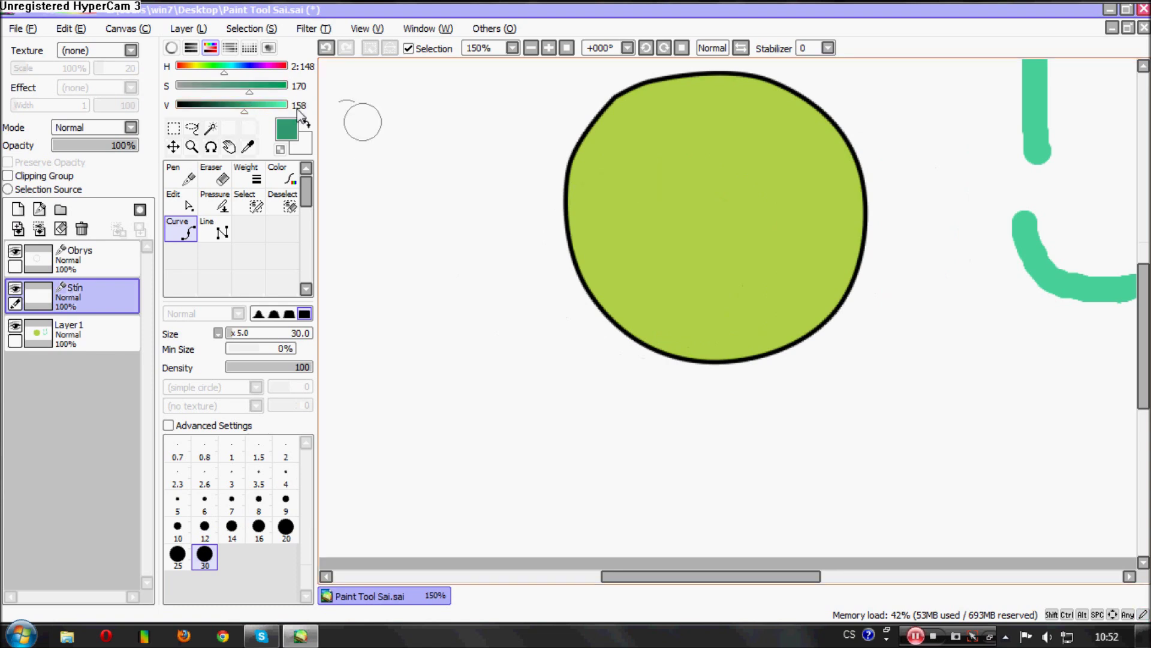
click(248, 146)
drag(268, 107, 242, 106)
click(266, 86)
click(180, 230)
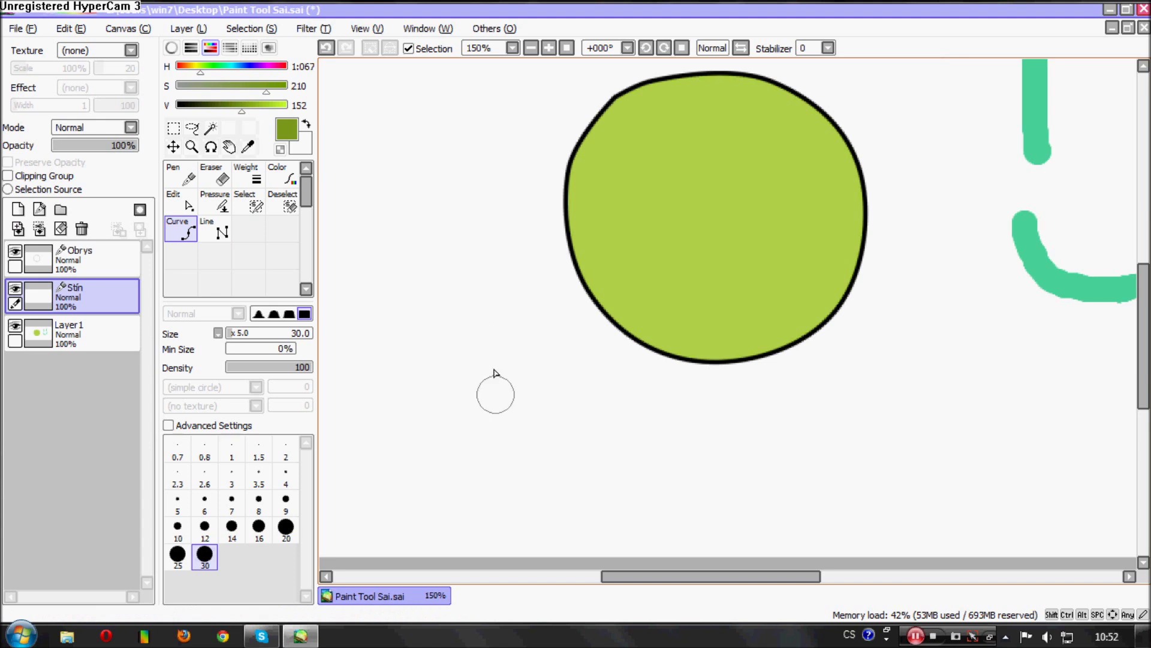
- Draw a hook-shaped shadow curve from outside the circle's left edge, around its upper and right inside, ending near the bottom
click(509, 202)
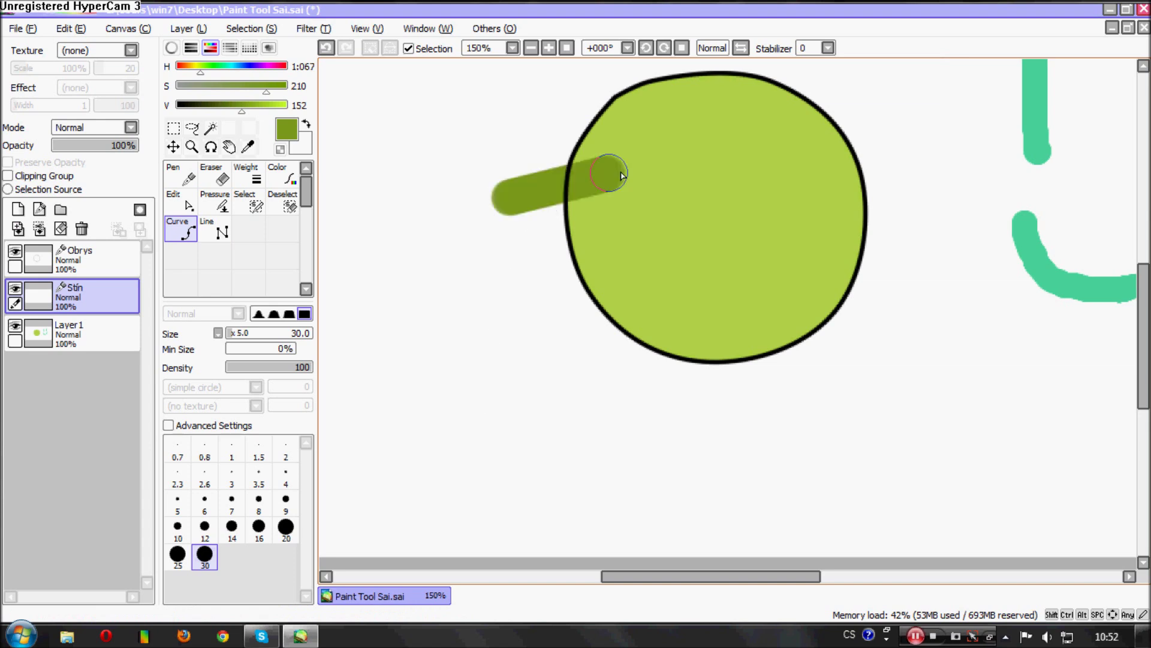
click(747, 129)
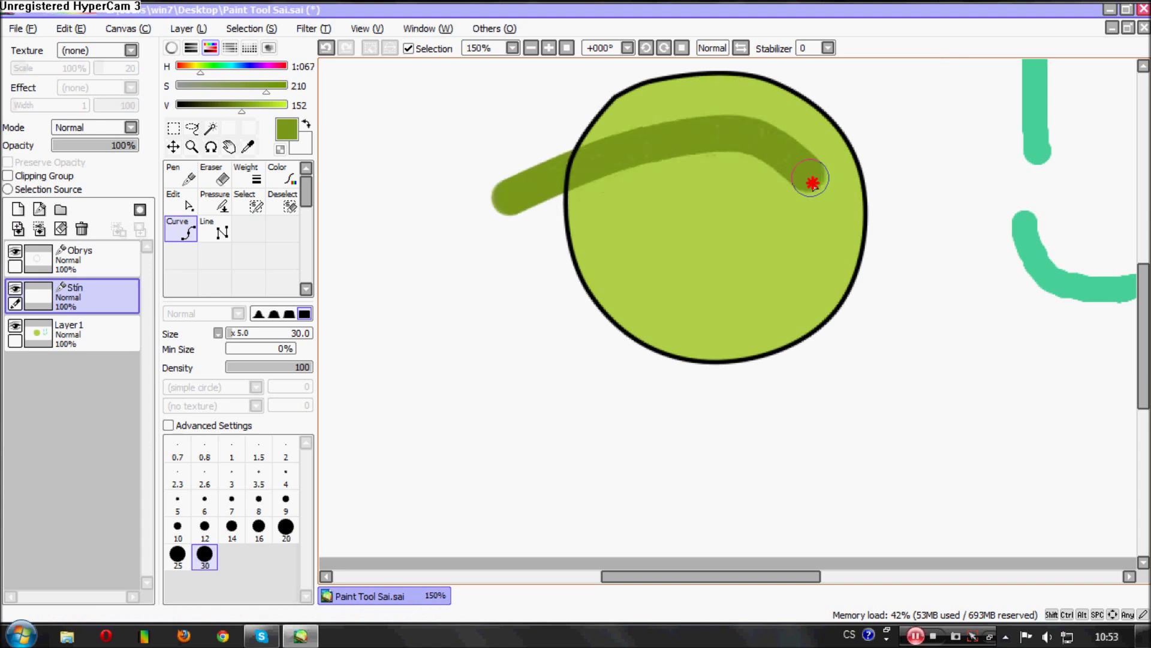
double_click(720, 301)
scroll(522, 342, down, 3)
scroll(564, 326, up, 3)
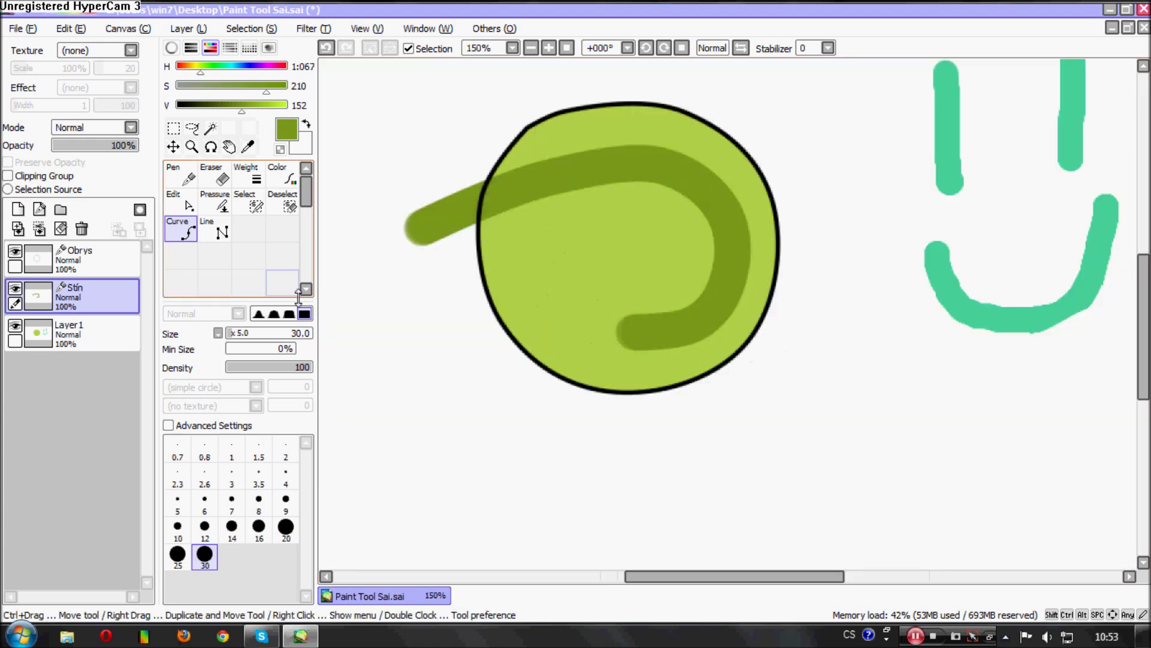
- Taper the inner lower end of the shadow curve to a point by reducing its control point's pressure
scroll(618, 356, down, 2)
scroll(623, 360, up, 1)
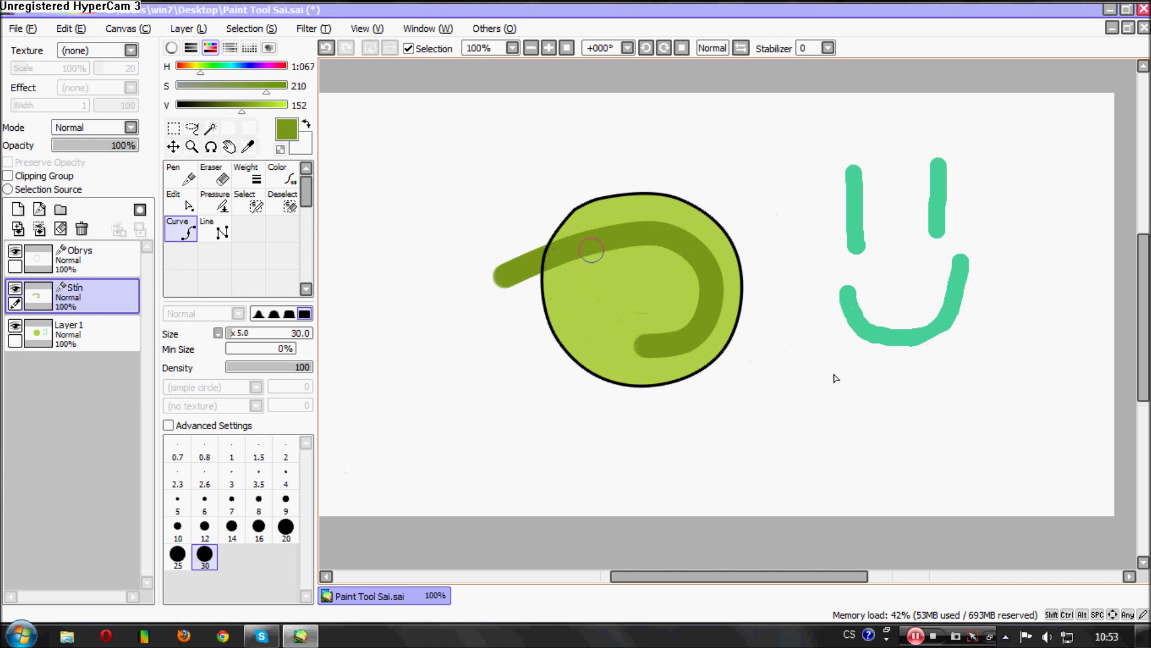
scroll(636, 296, up, 2)
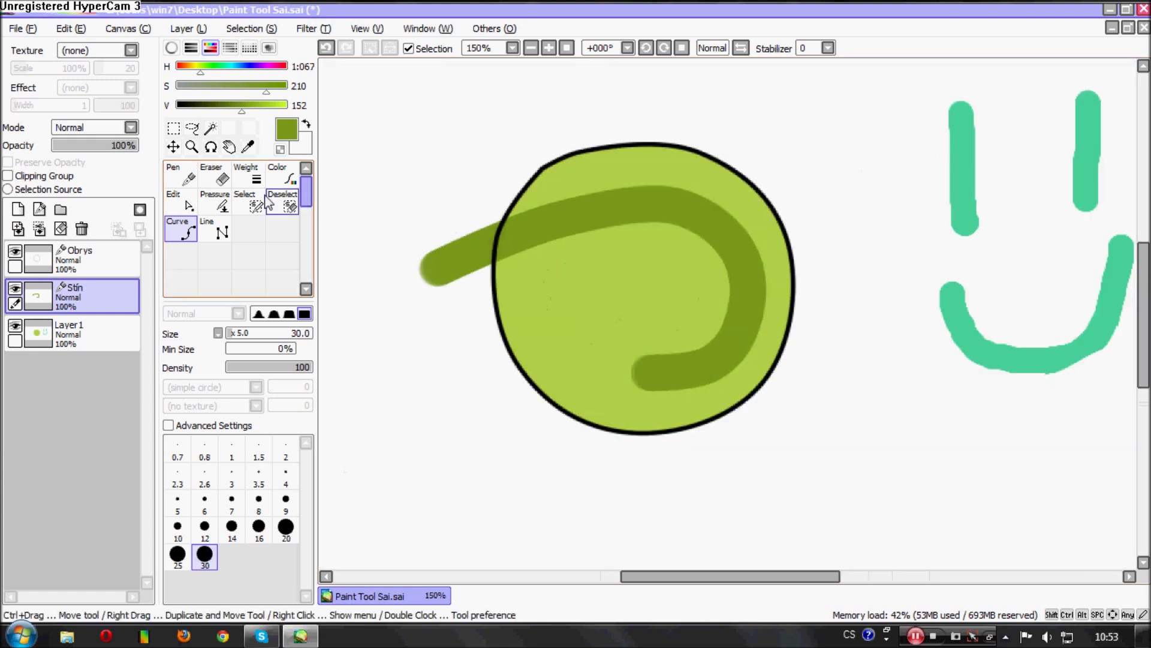
click(210, 213)
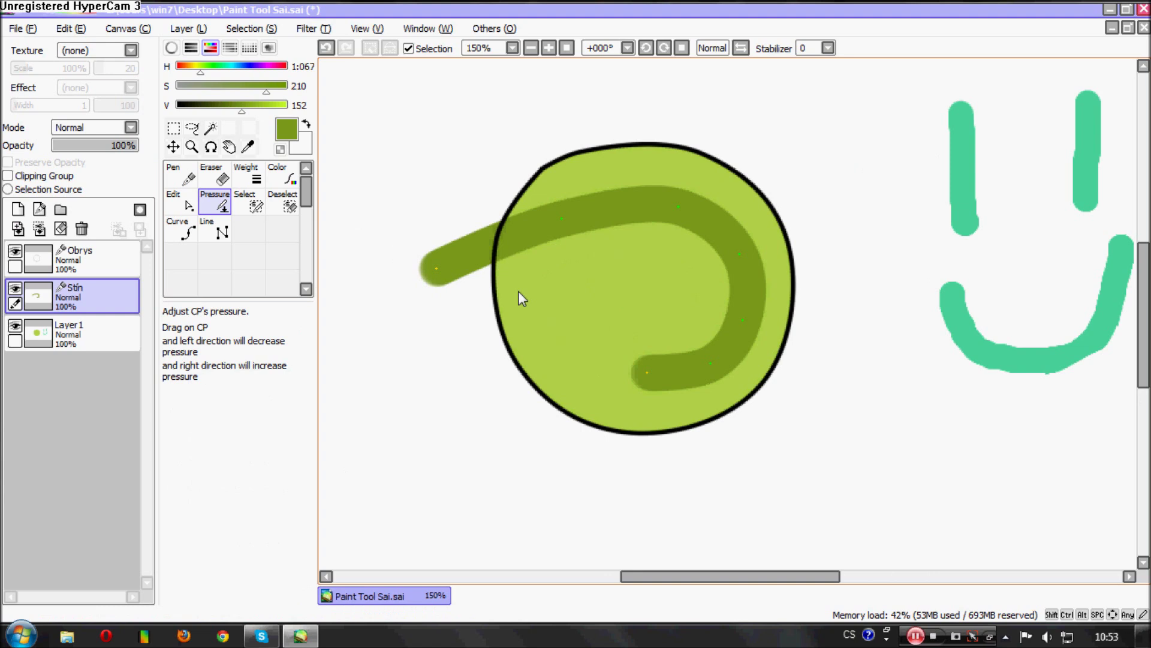
scroll(531, 297, down, 2)
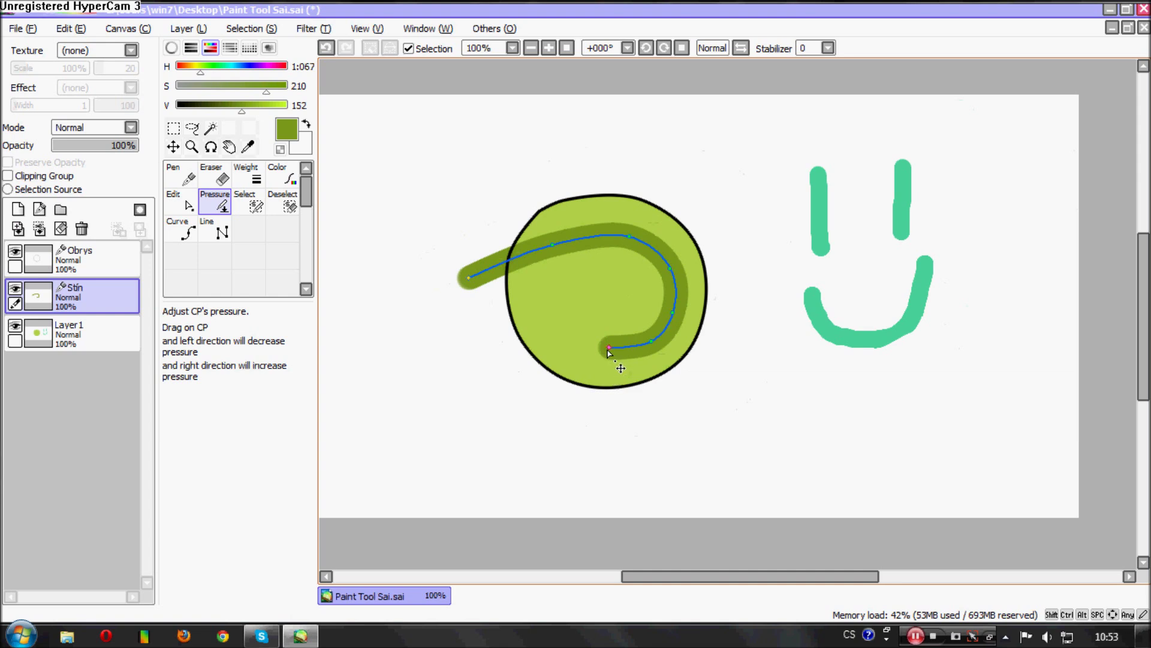
drag(616, 363, 816, 340)
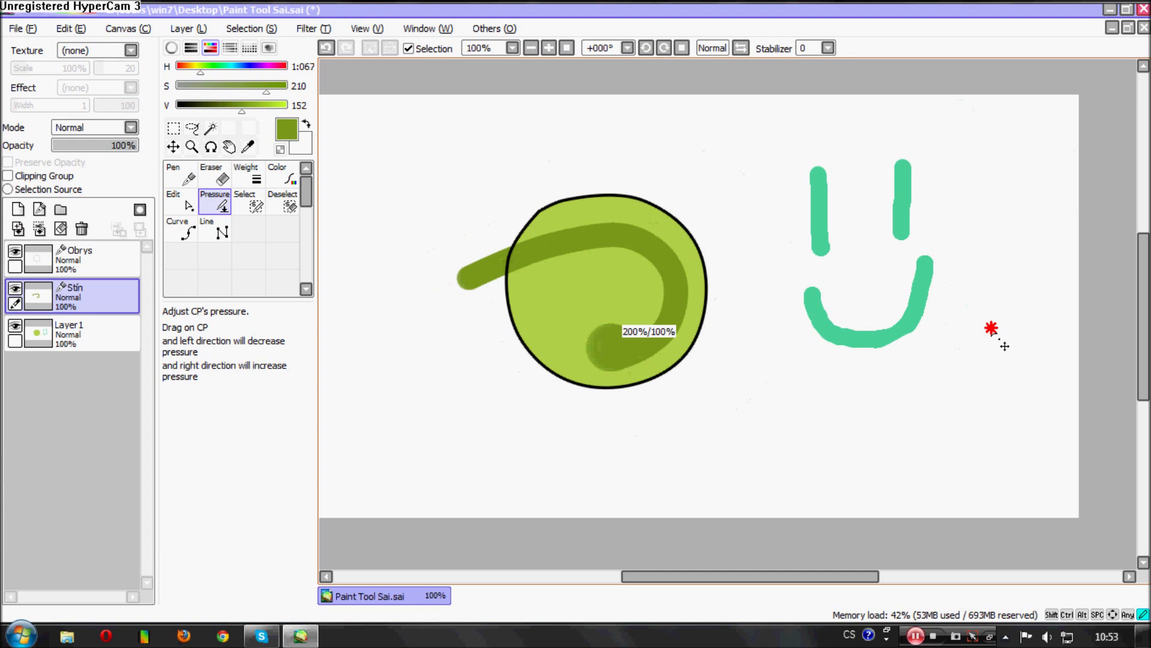
drag(992, 328, 370, 375)
mouse_move(649, 343)
mouse_down()
mouse_move(624, 354)
mouse_move(655, 334)
mouse_move(657, 318)
mouse_up()
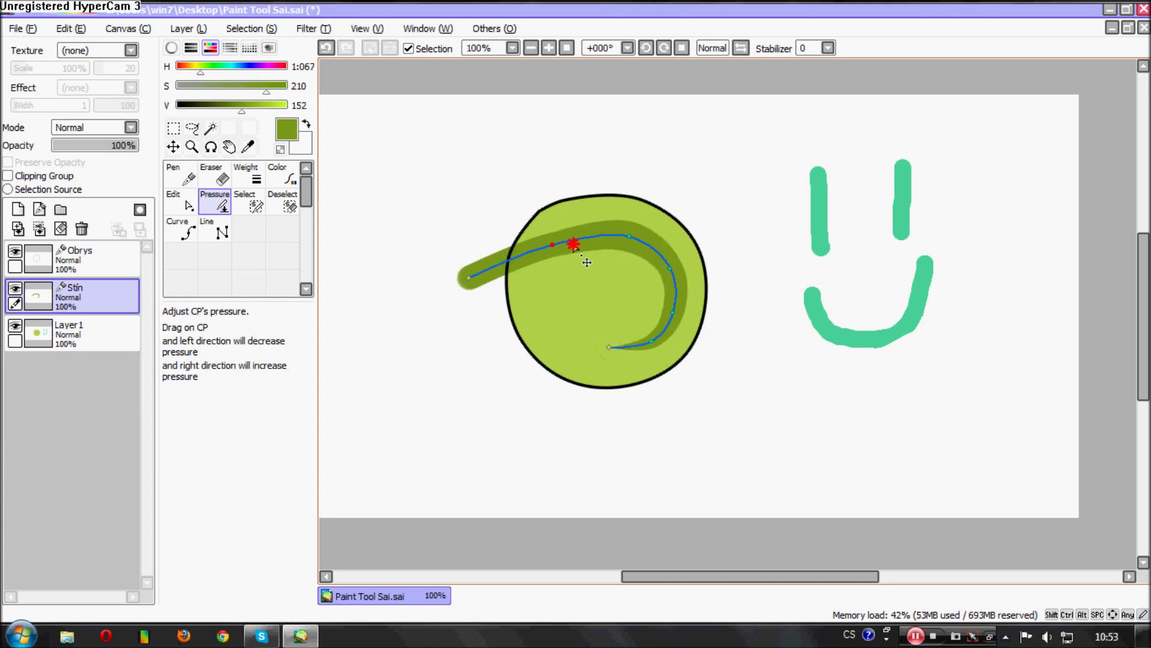
- Thicken the shadow curve's outer left end by increasing the pressure of its end control point
mouse_move(469, 277)
mouse_down()
mouse_move(595, 305)
mouse_move(714, 492)
mouse_up()
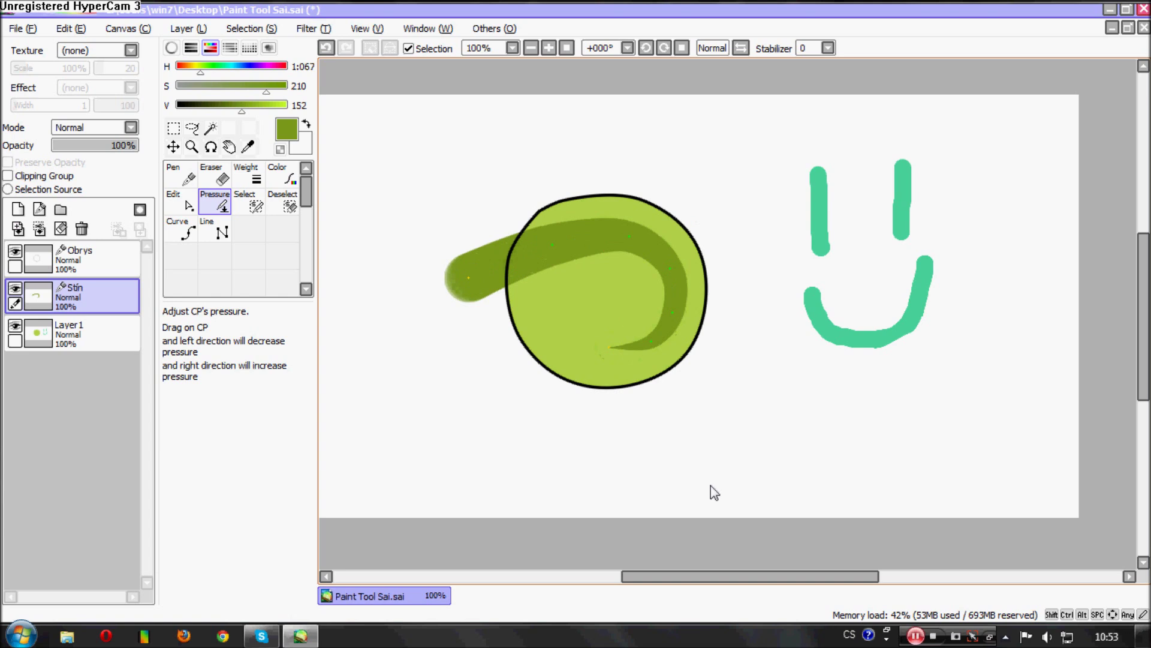
drag(648, 342, 755, 360)
scroll(649, 332, down, 2)
scroll(586, 360, up, 2)
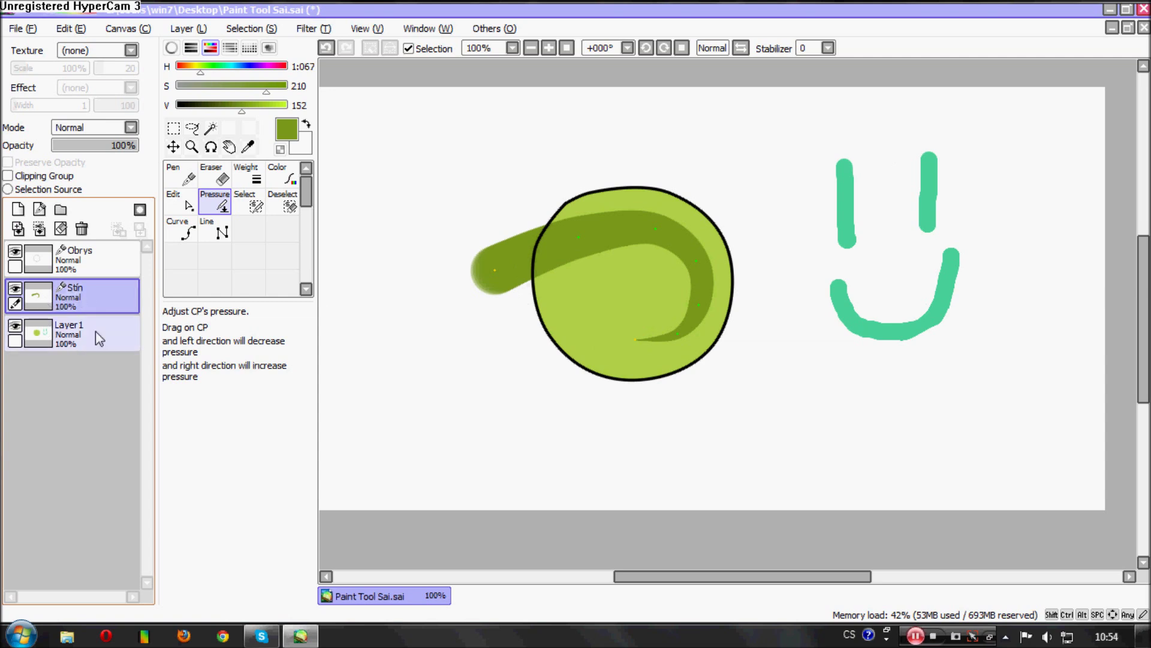
- Clip the Stín linework layer to Layer1 and merge it down into Layer1
click(8, 176)
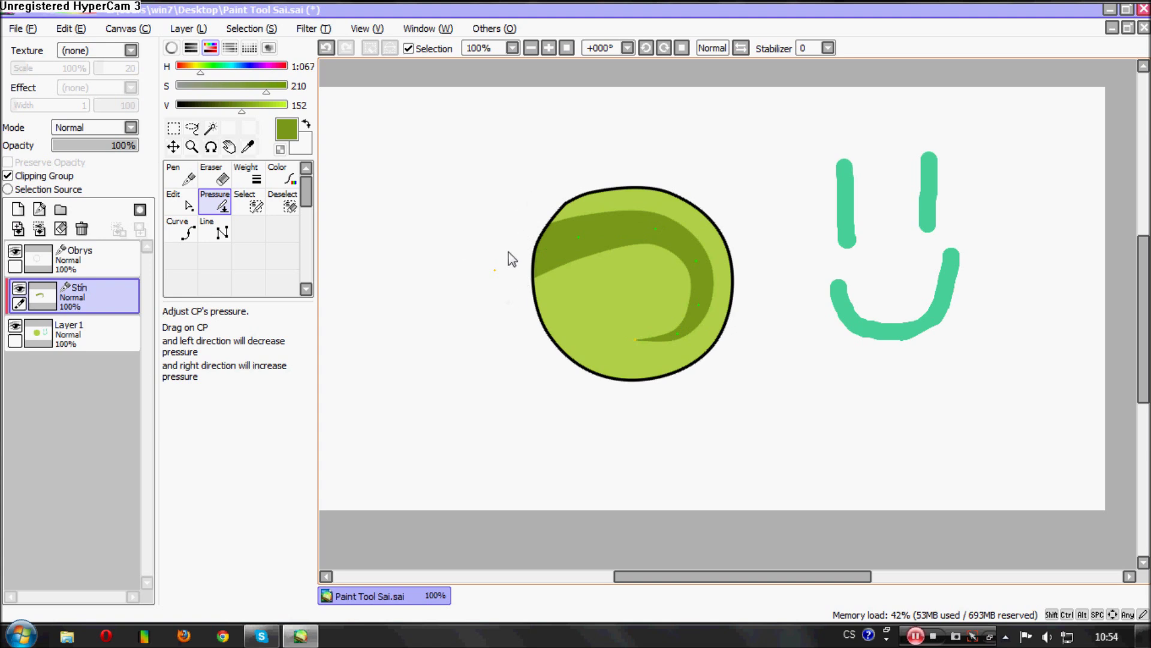
click(39, 229)
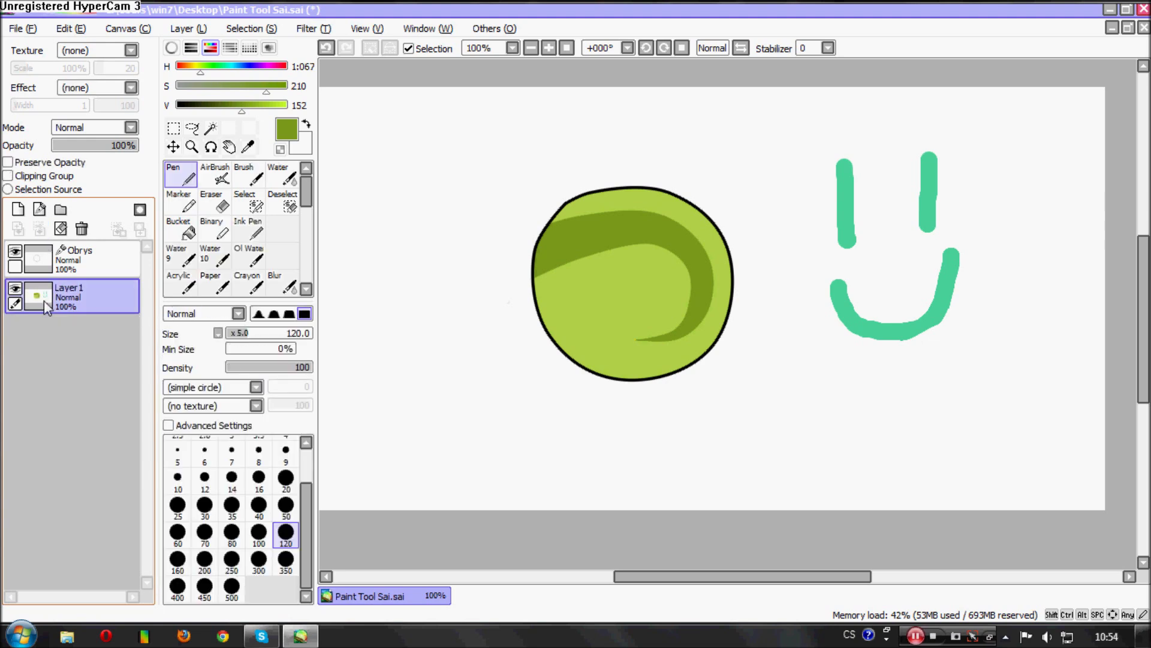
scroll(540, 297, down, 1)
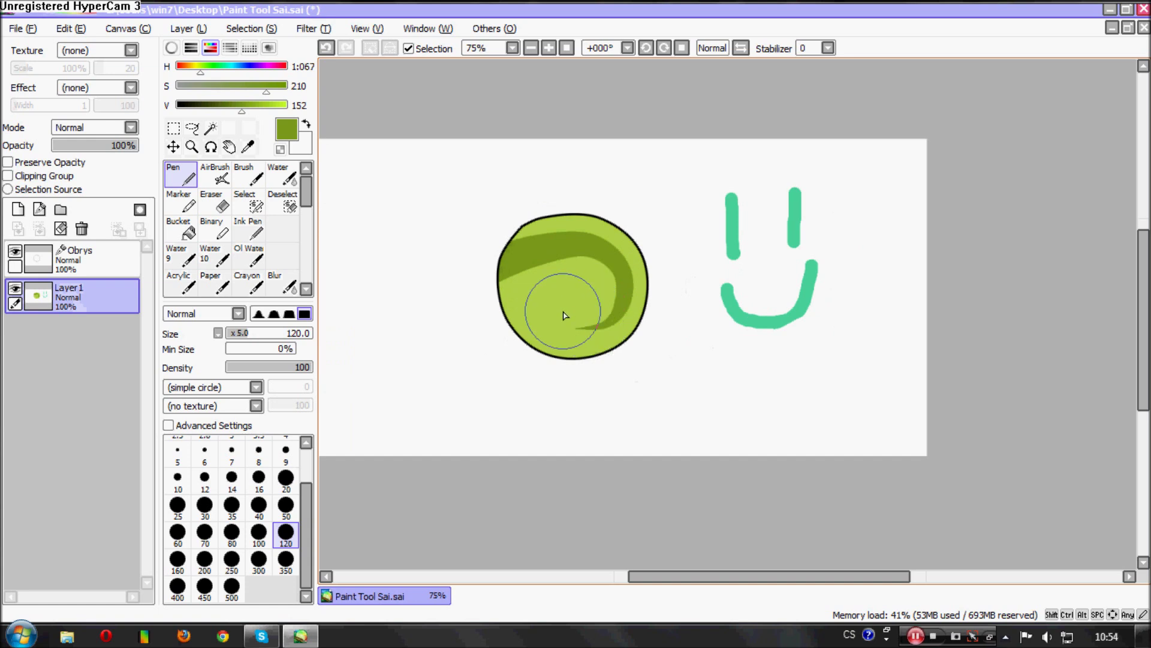
- Add a linework layer above Layer1 and name it "stín"
click(40, 209)
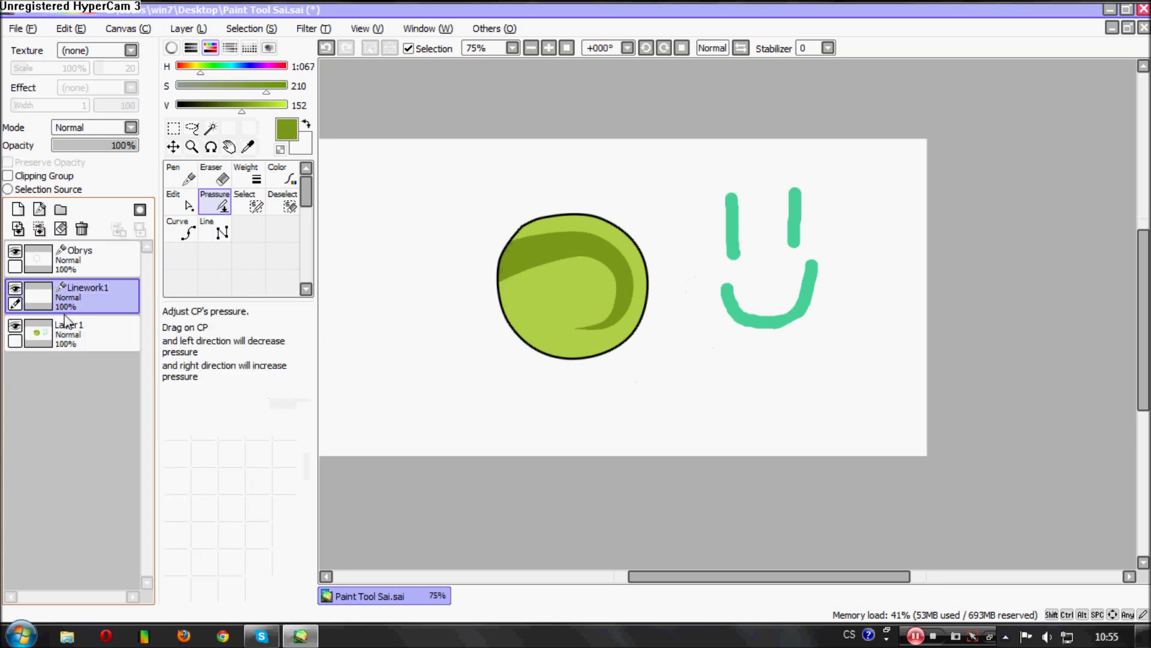
double_click(84, 298)
text(stín)
key(Return)
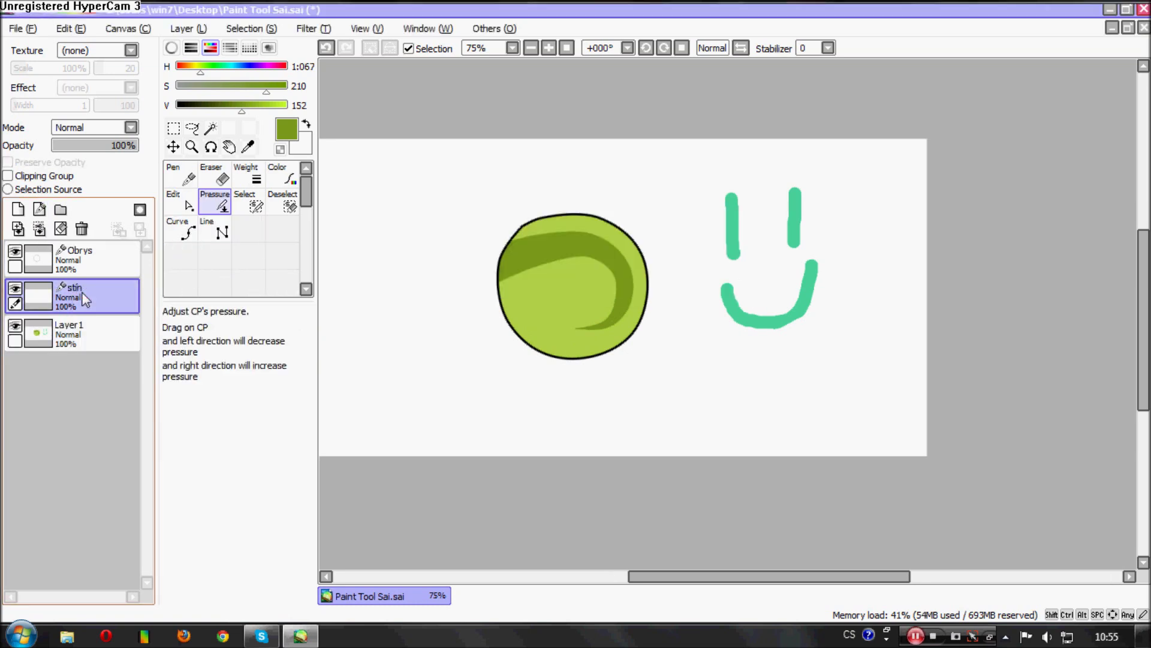
- With the Curve tool at size 2, draw the spiral shadow's outer arc from outside the circle's left edge around beneath the existing shadow
click(183, 231)
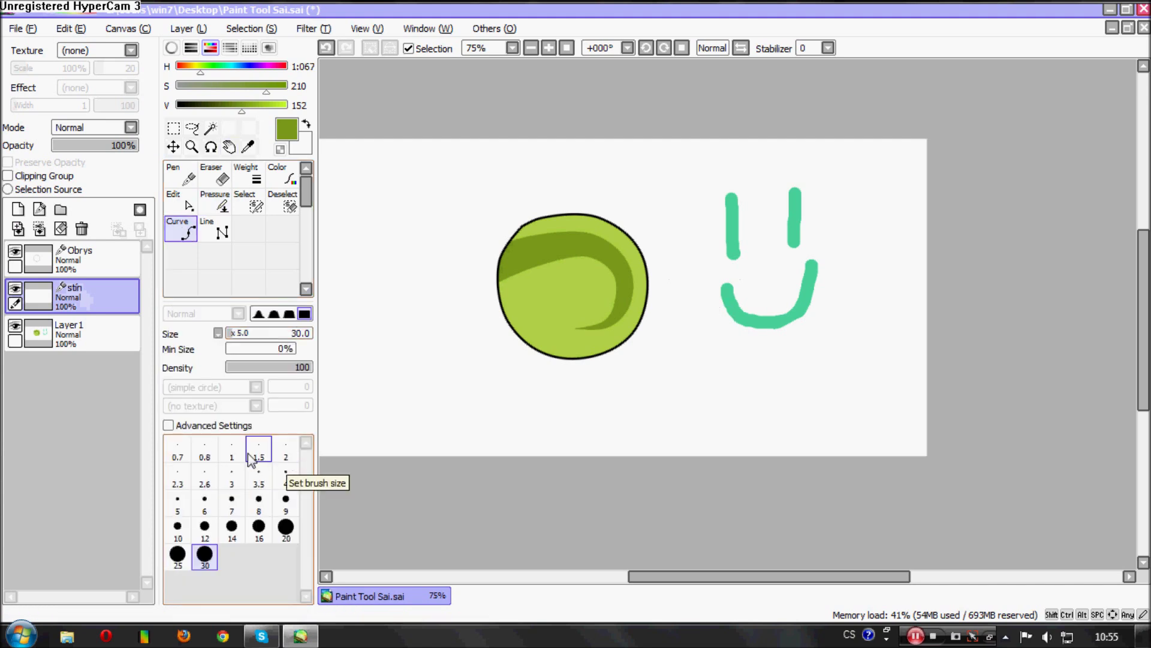
click(285, 452)
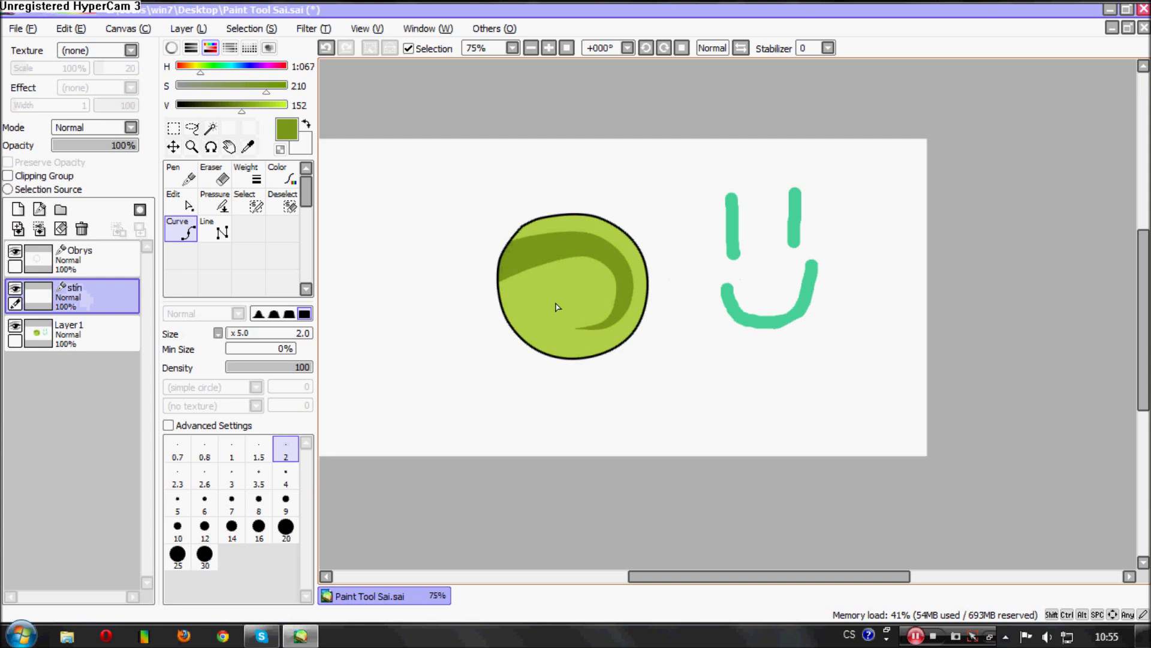
scroll(557, 307, up, 3)
click(406, 322)
click(507, 249)
click(621, 218)
click(689, 314)
click(630, 360)
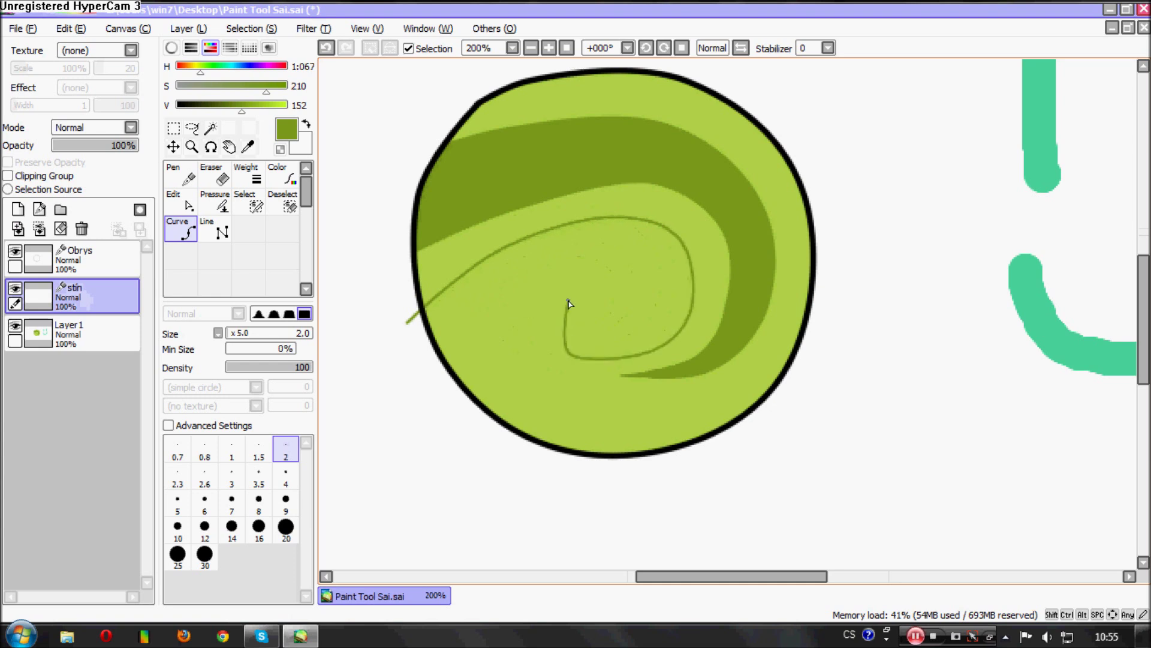
- Continue the outline back along the spiral's inner side and close it with a loop outside the circle's lower left edge
click(570, 270)
click(603, 330)
click(642, 280)
click(600, 244)
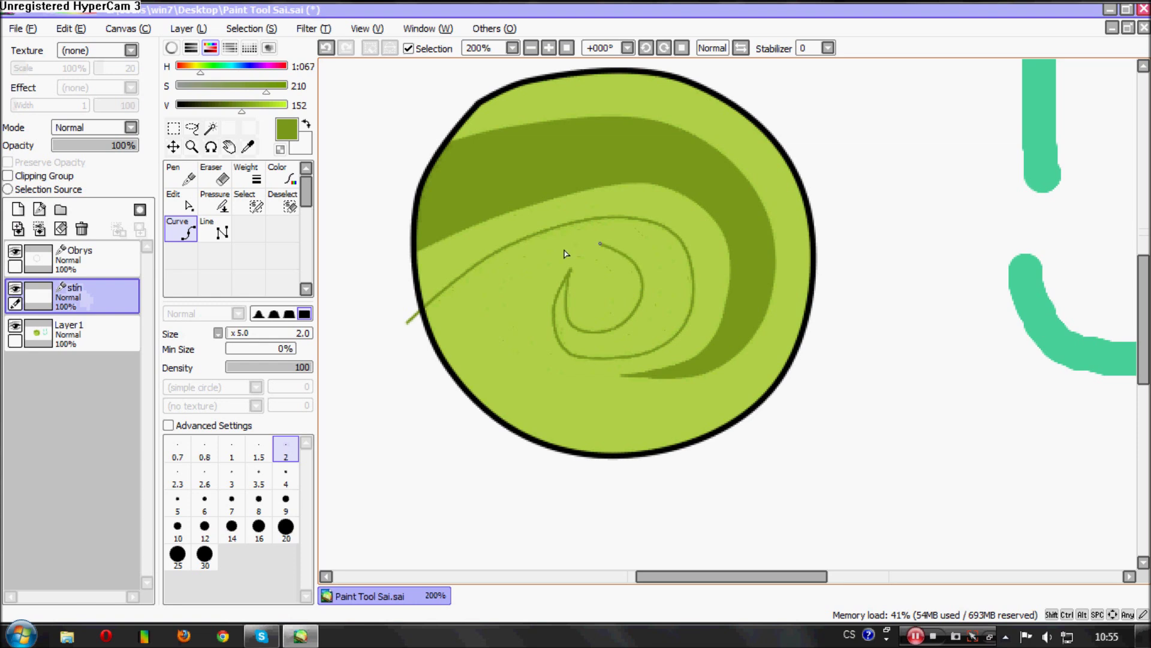
click(525, 297)
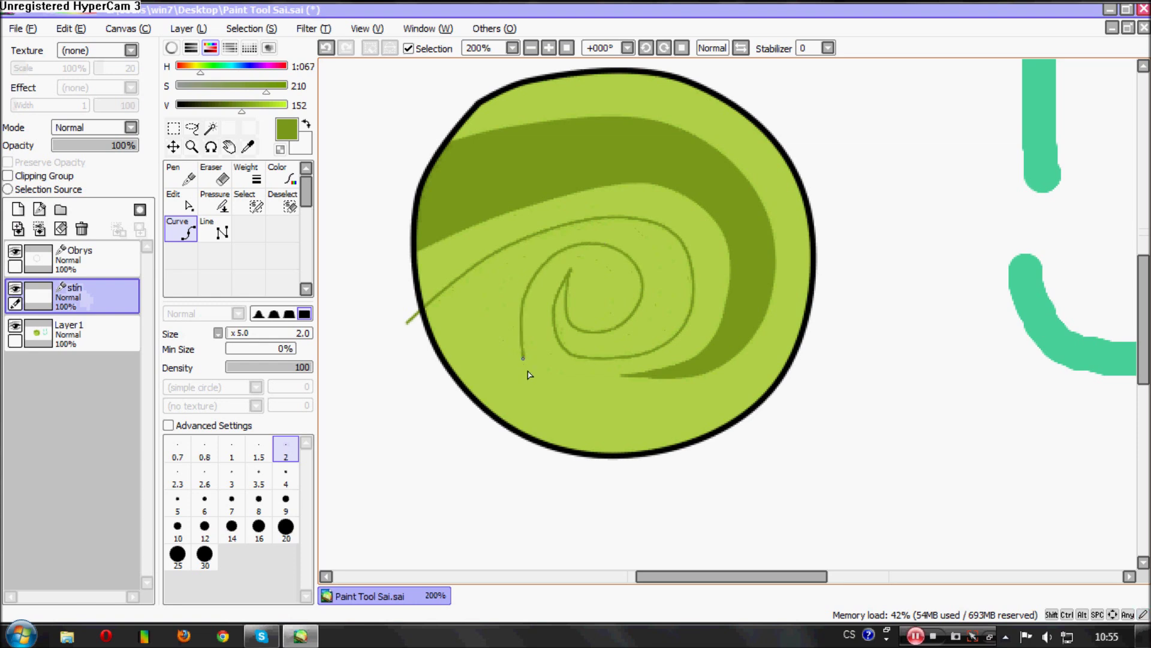
click(652, 478)
click(486, 497)
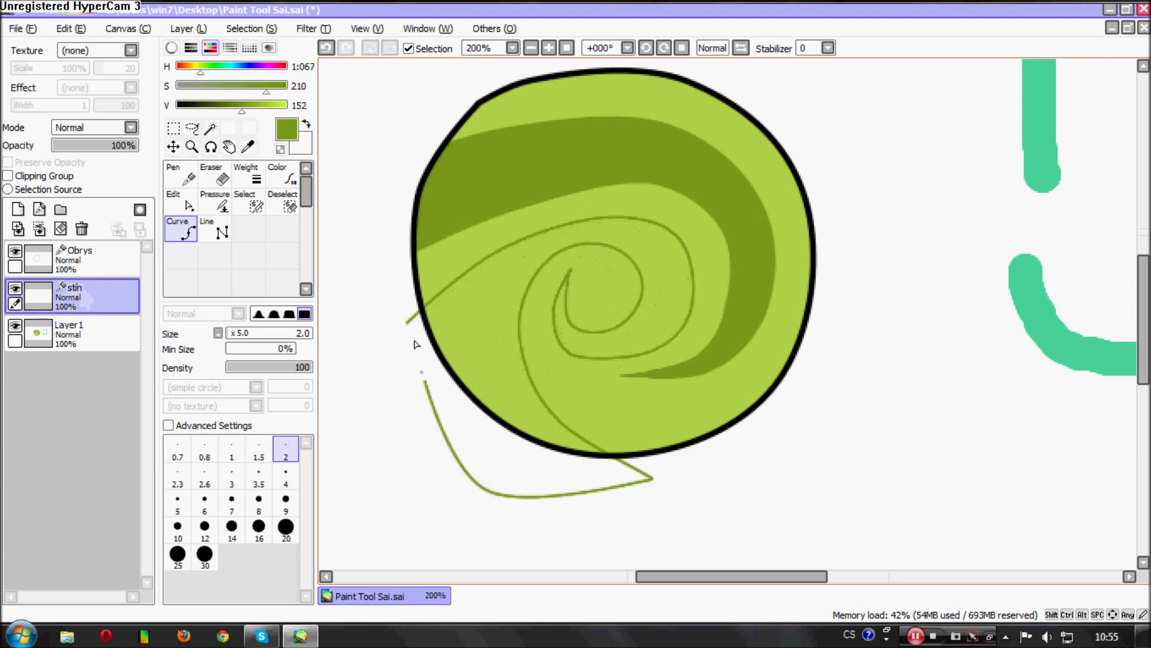
scroll(657, 355, down, 3)
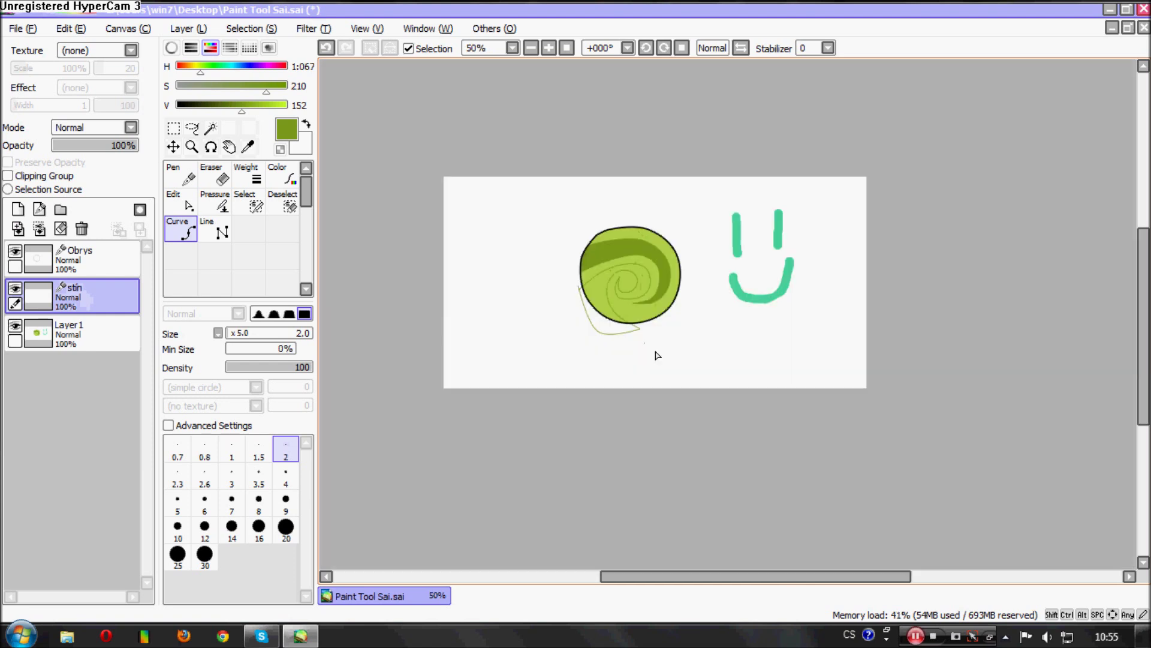
scroll(643, 253, up, 3)
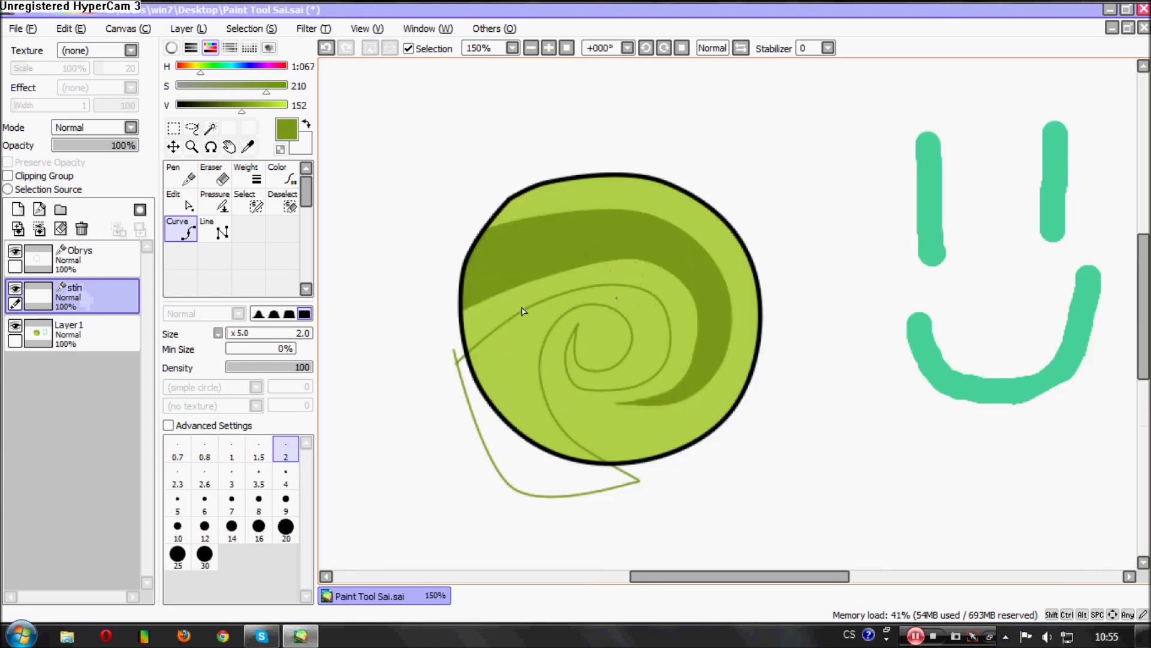
- Select the area enclosed by the spiral outline with the Magic Wand, using Transparency (Strict) on the working layer
click(179, 203)
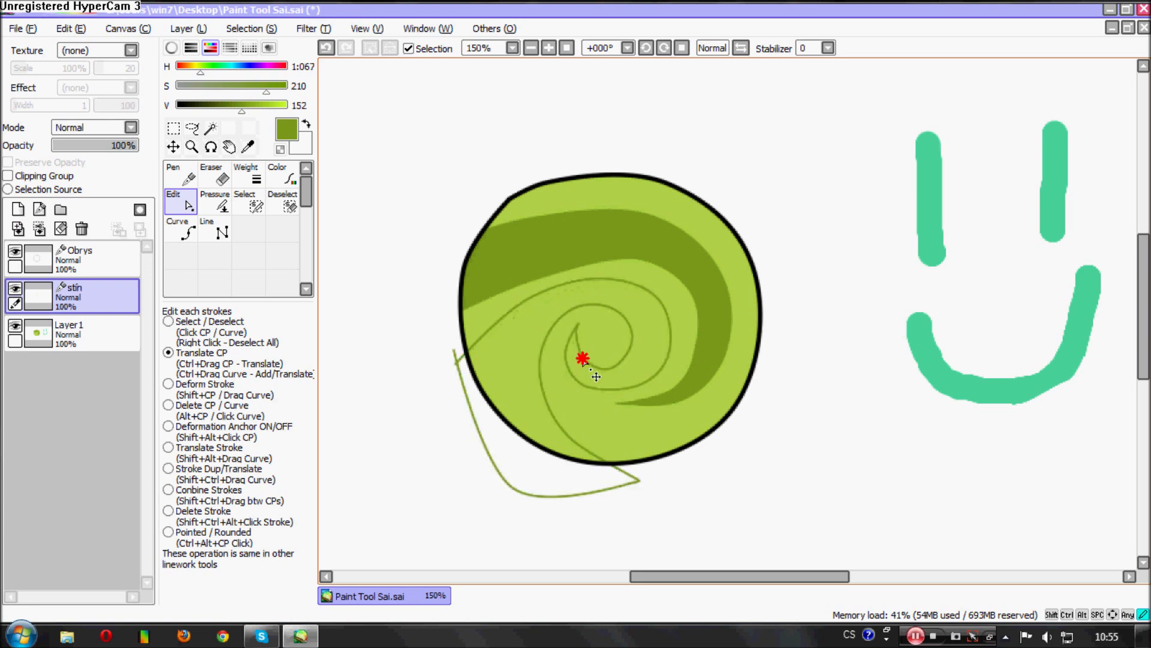
scroll(595, 377, down, 2)
scroll(614, 447, up, 1)
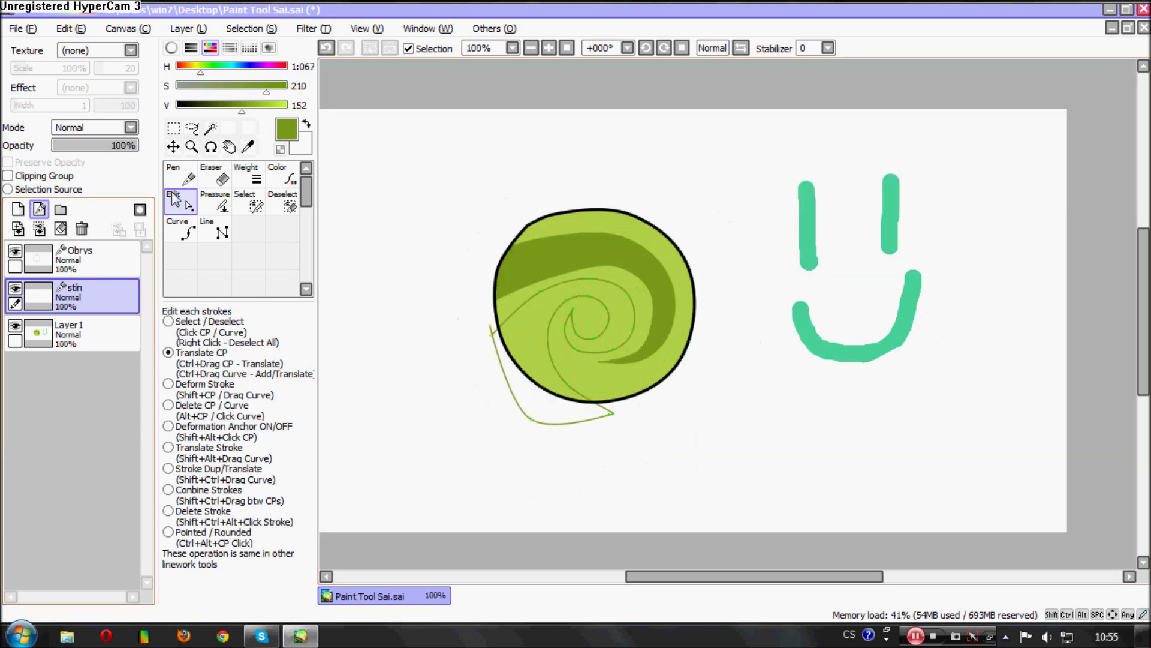
click(212, 130)
click(620, 333)
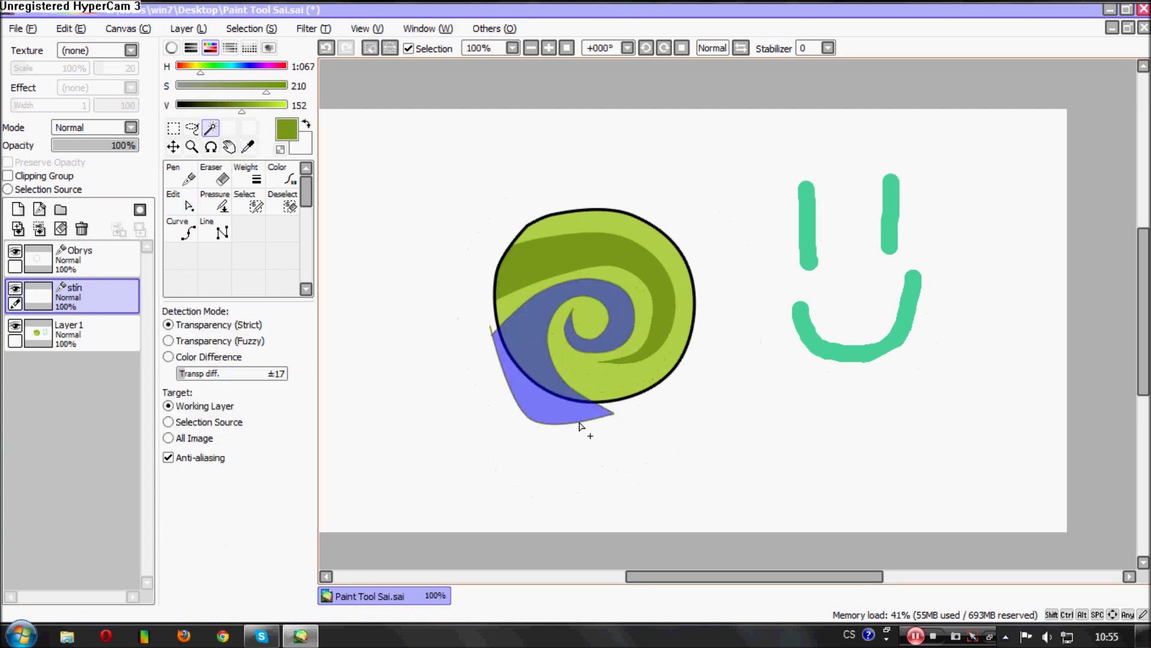
scroll(558, 313, up, 5)
scroll(609, 321, down, 4)
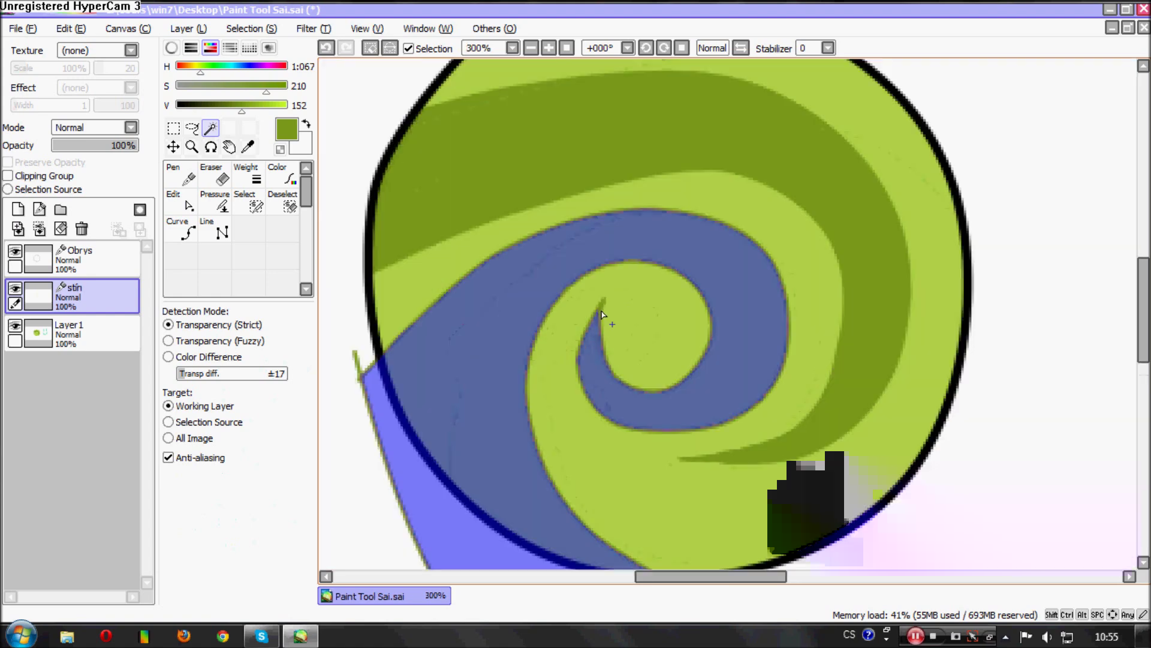
- Add a normal layer, move it between stín and Layer1, and name it "stín2"
click(18, 210)
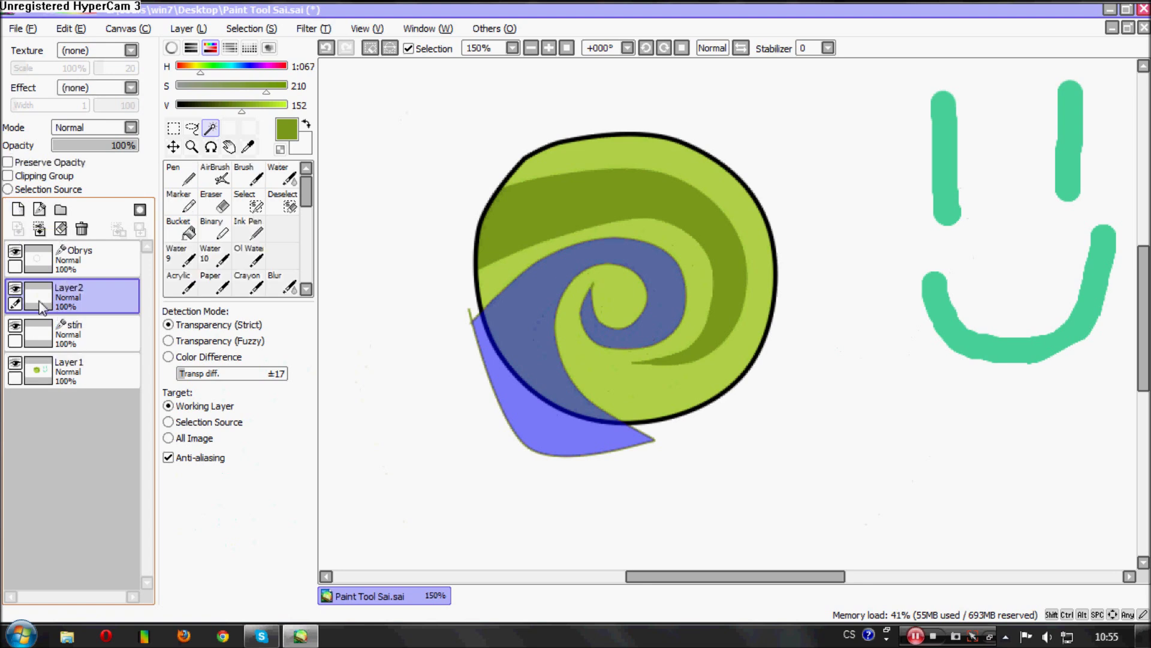
drag(42, 303, 48, 343)
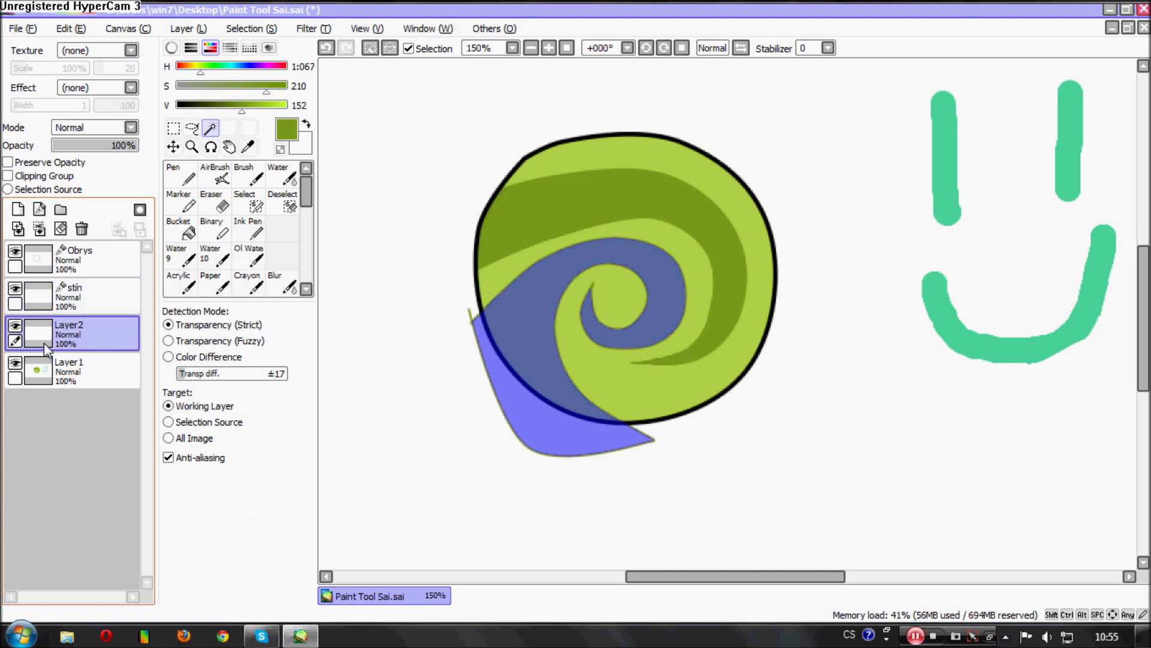
double_click(45, 337)
text(sti)
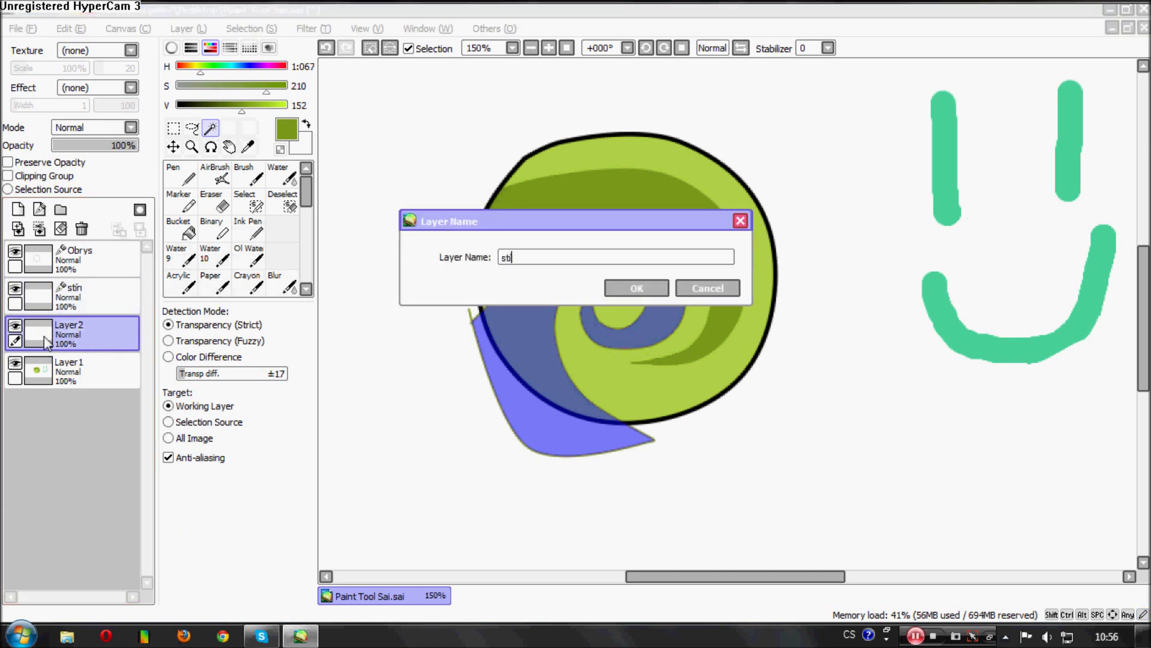
key(Return)
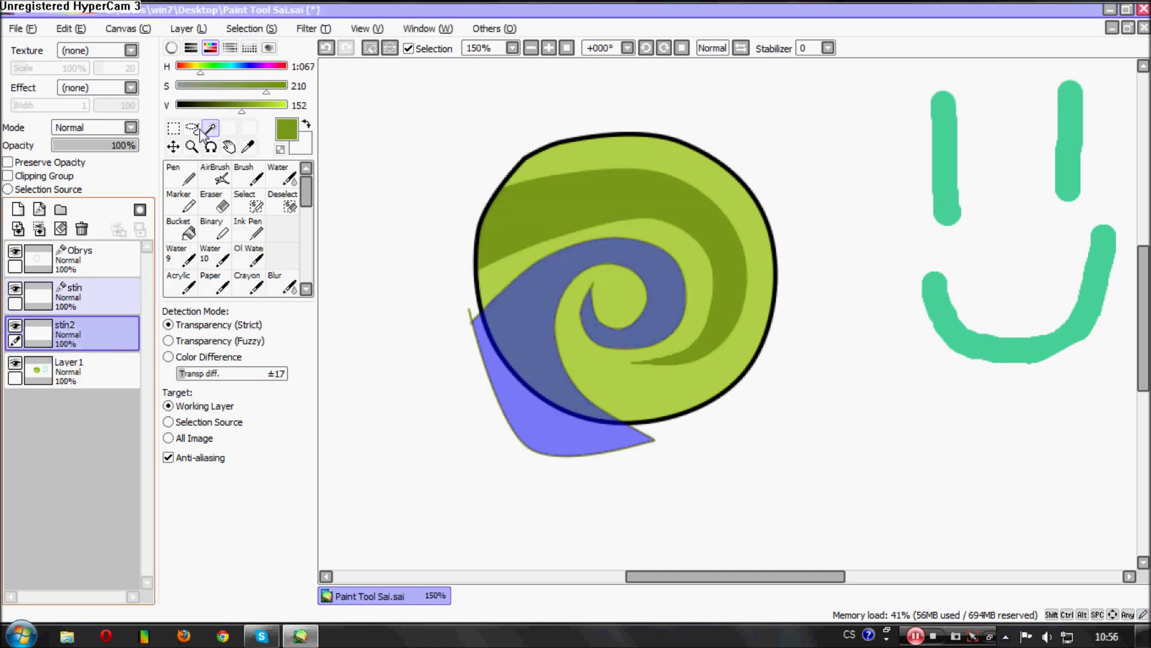
- Paint the spiral selection on stín2 with the Pen at size 120 in the dark green, and clear the selection
click(184, 180)
drag(624, 269, 629, 437)
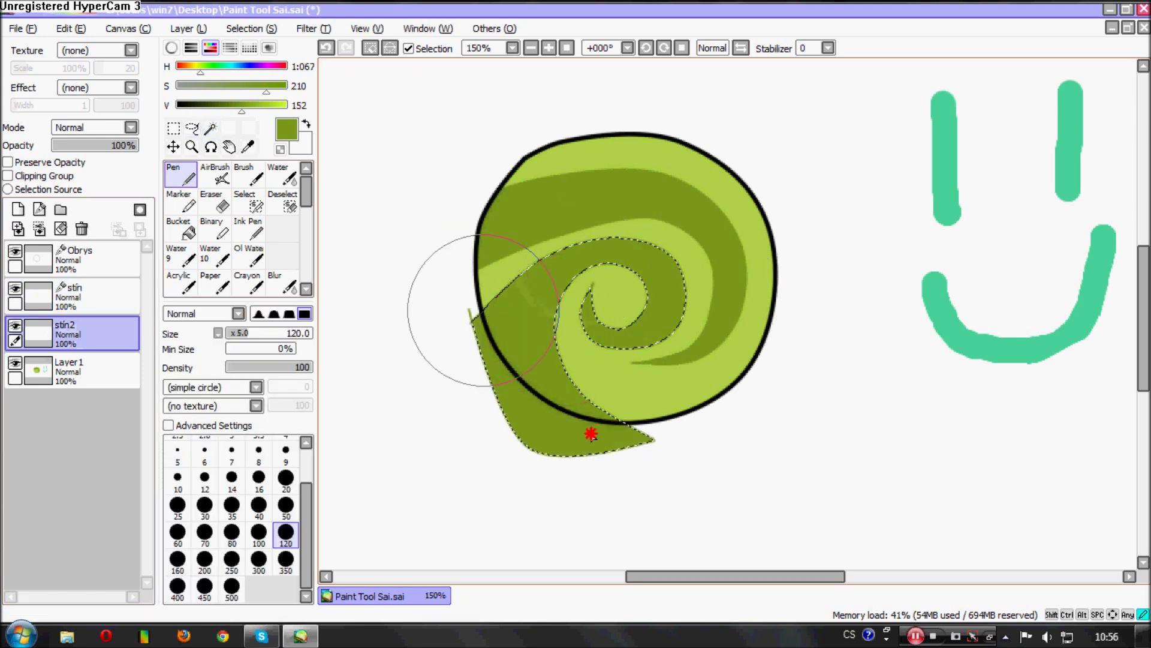
click(371, 48)
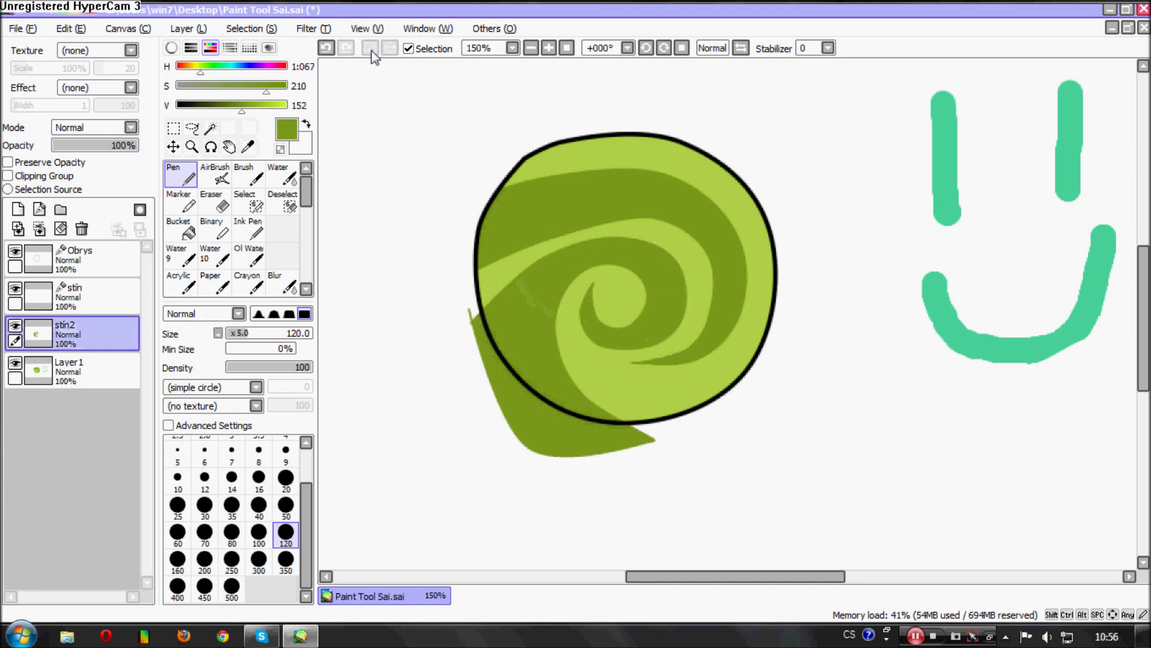
- Clip stín2 to Layer1 and merge it down, and do the same with the stín linework layer
scroll(669, 375, down, 2)
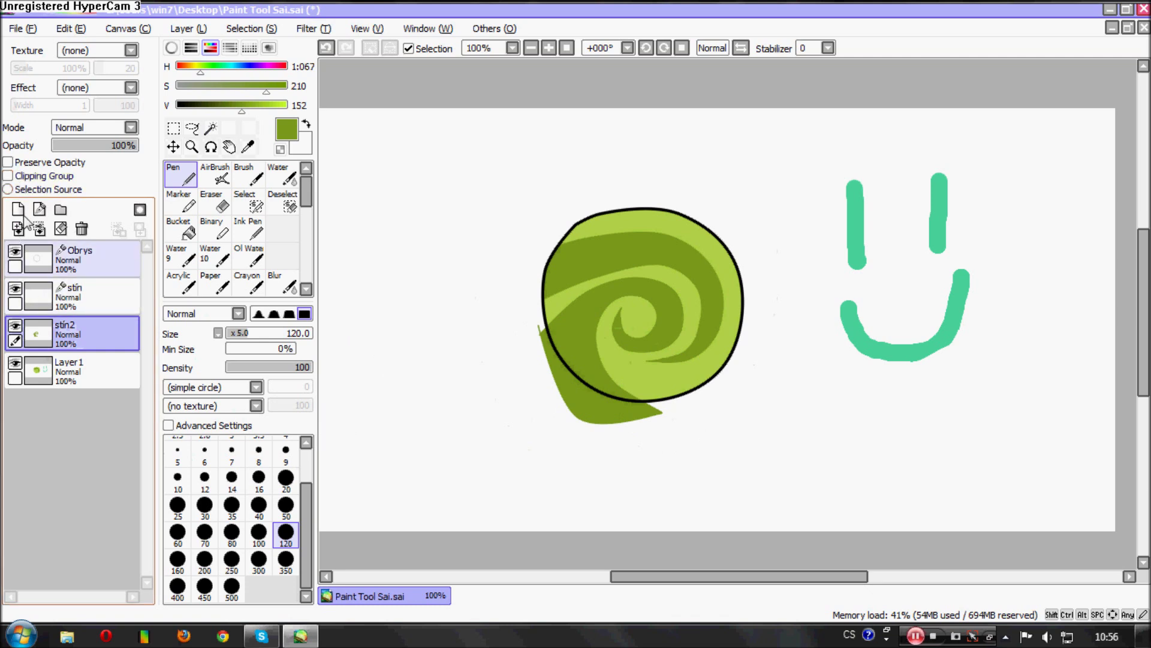
click(8, 176)
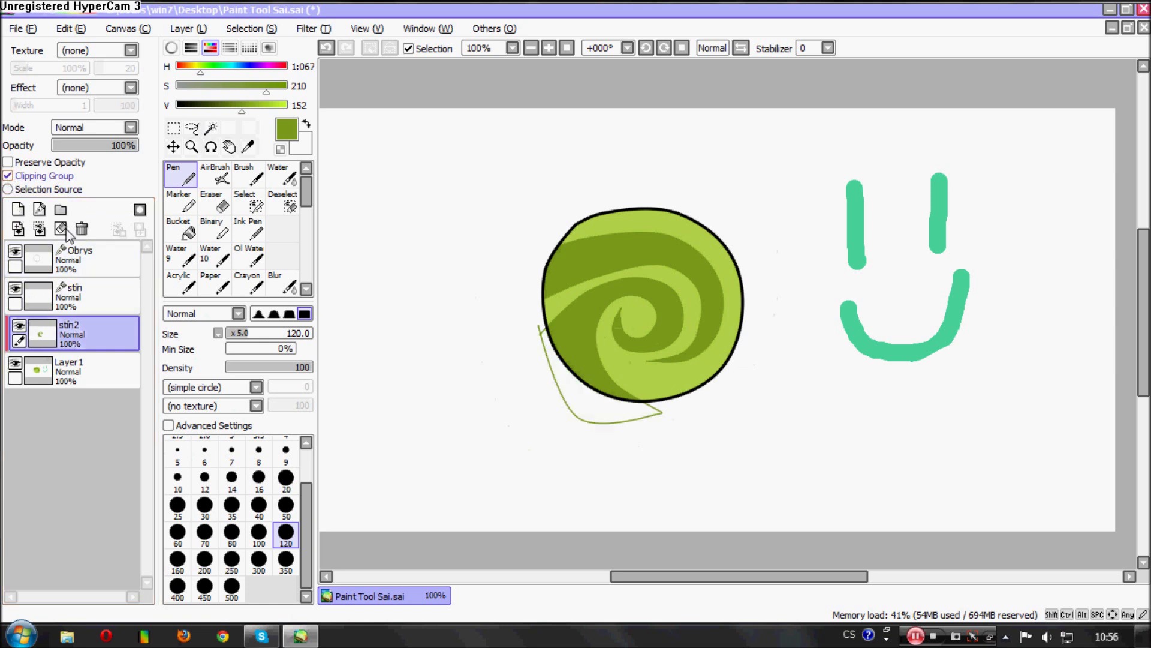
click(38, 229)
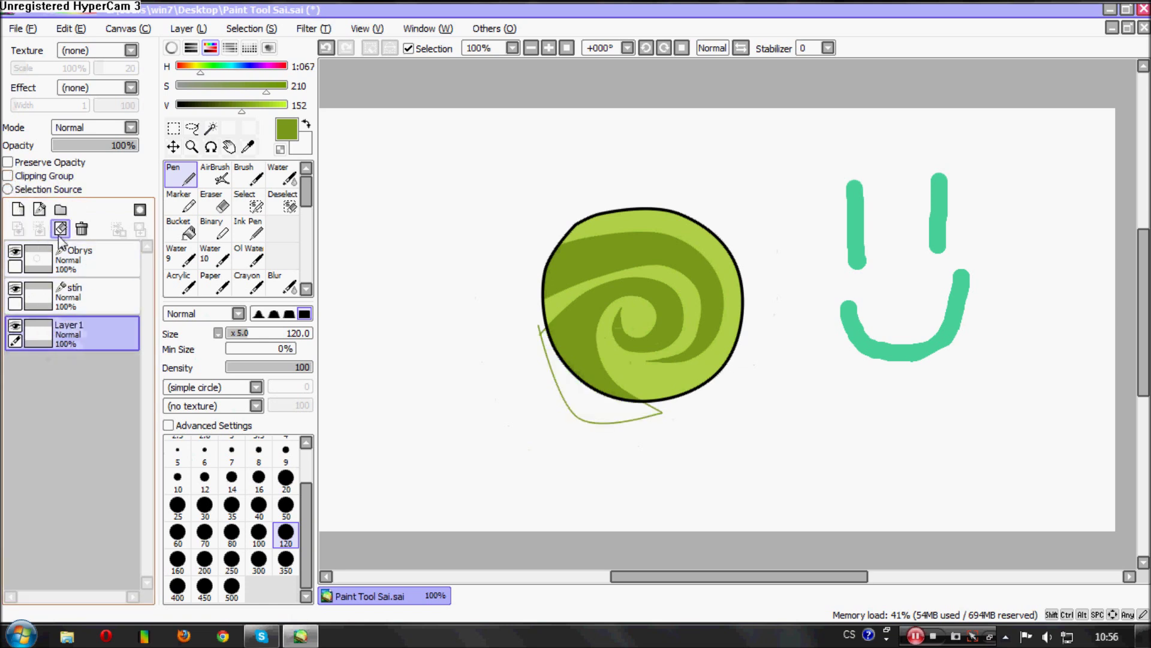
click(29, 305)
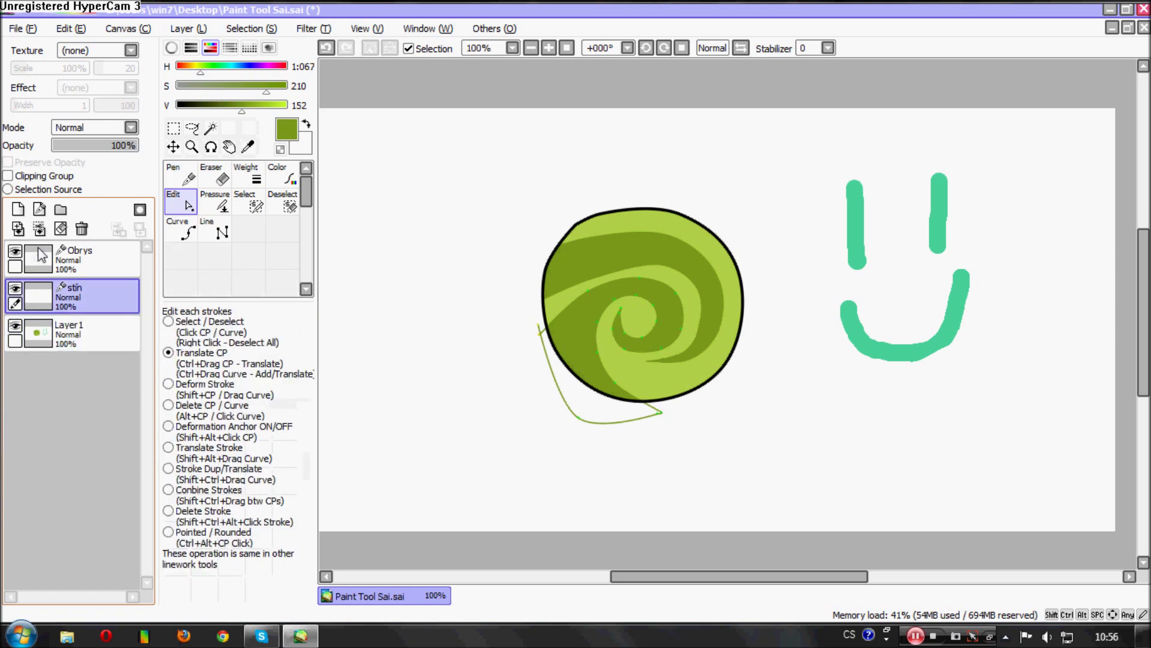
click(8, 176)
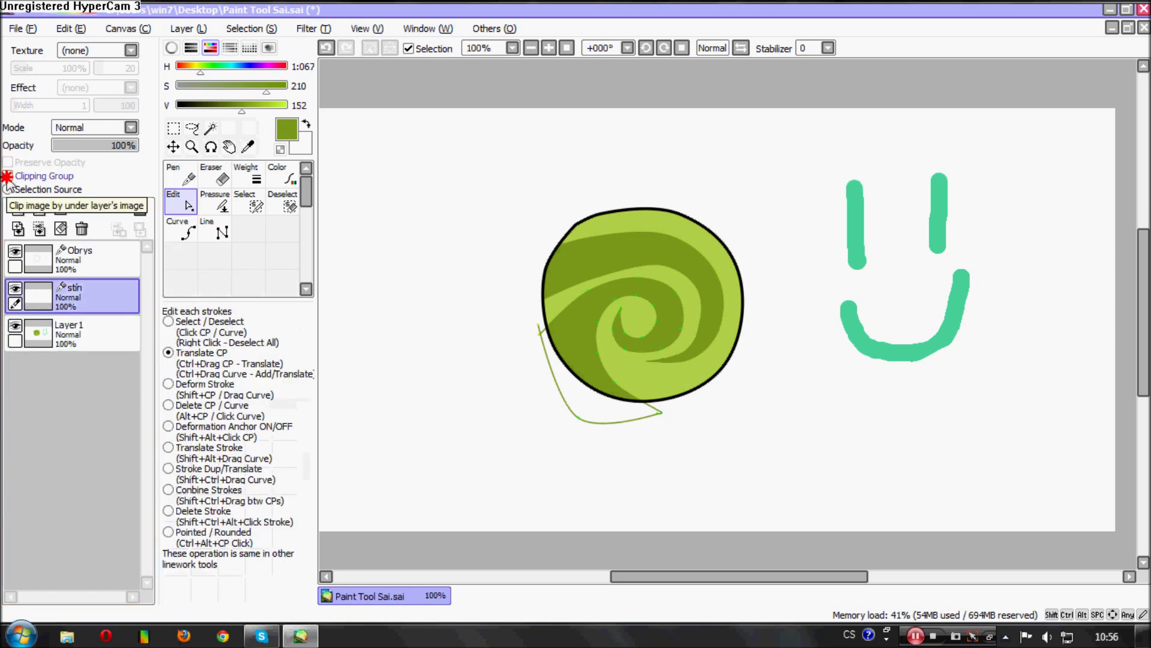
click(39, 231)
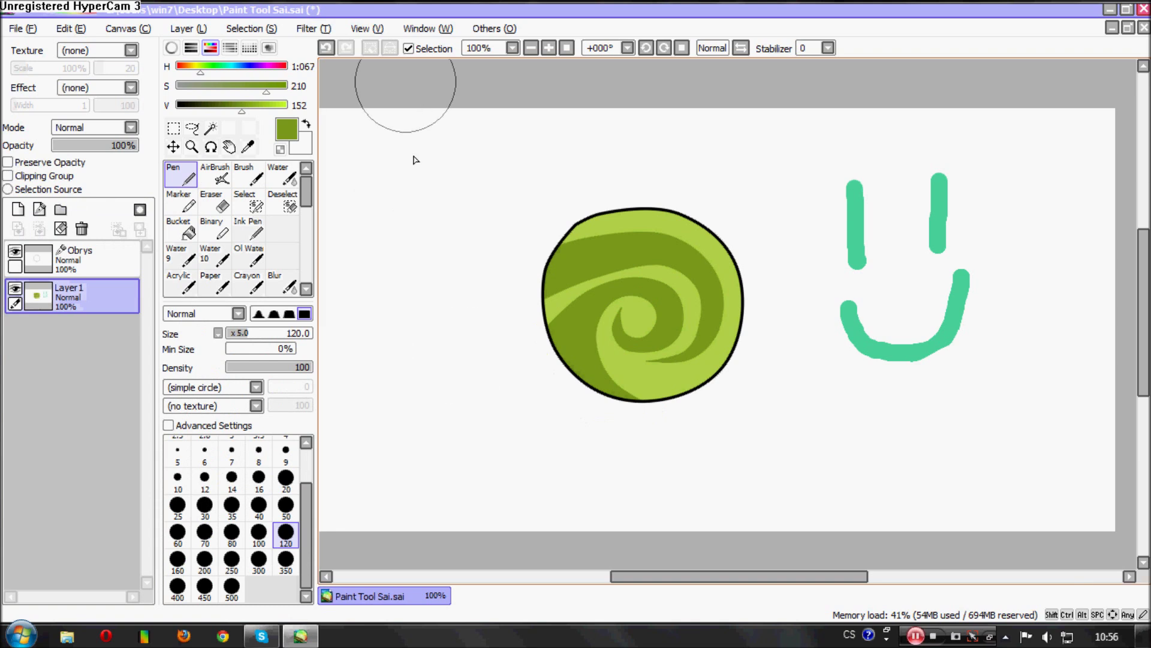
scroll(472, 299, down, 3)
scroll(424, 324, down, 1)
scroll(416, 323, up, 1)
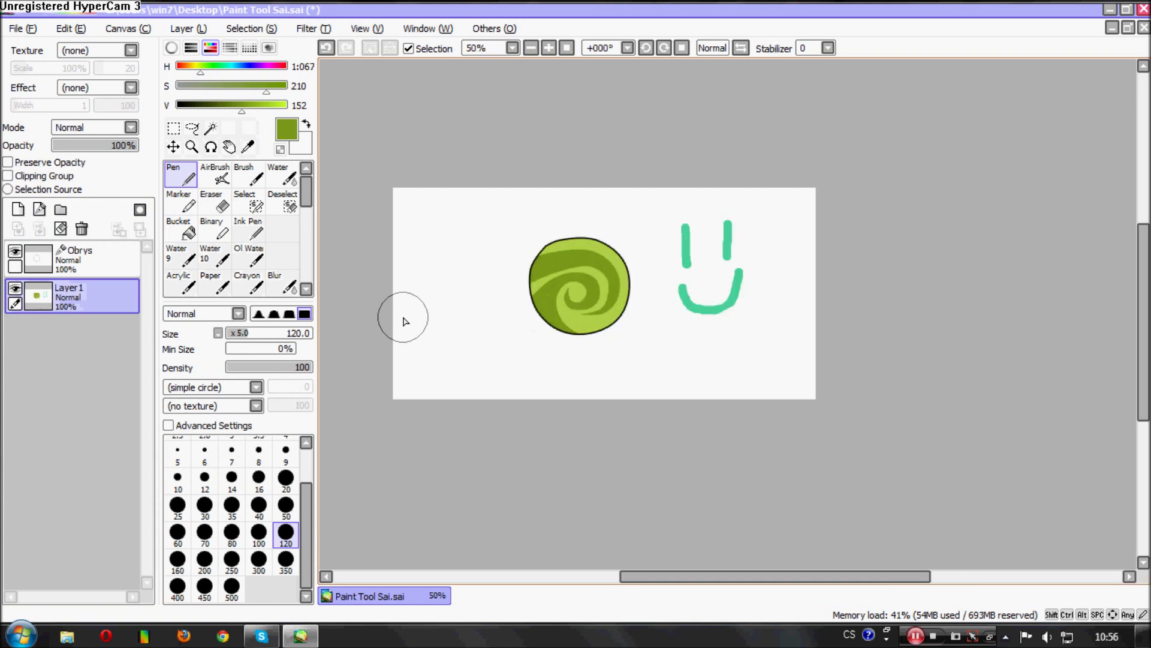